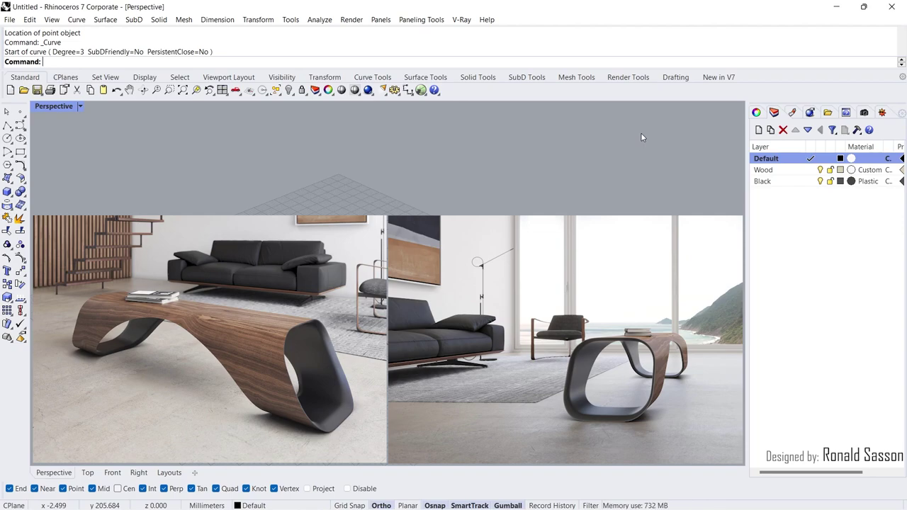
# Draw a vertical 42 x 42 mm rectangle at the origin with 10 mm rounded corners
pyautogui.click(20, 153)
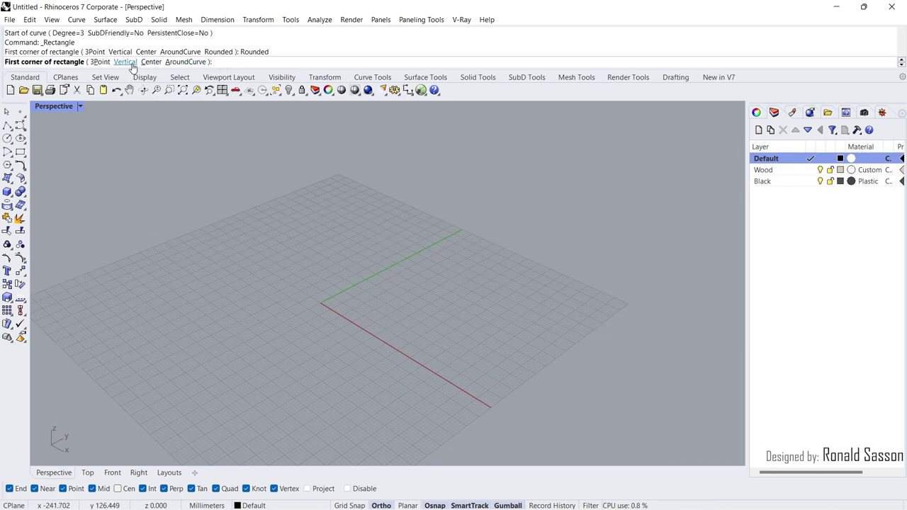
pyautogui.click(125, 62)
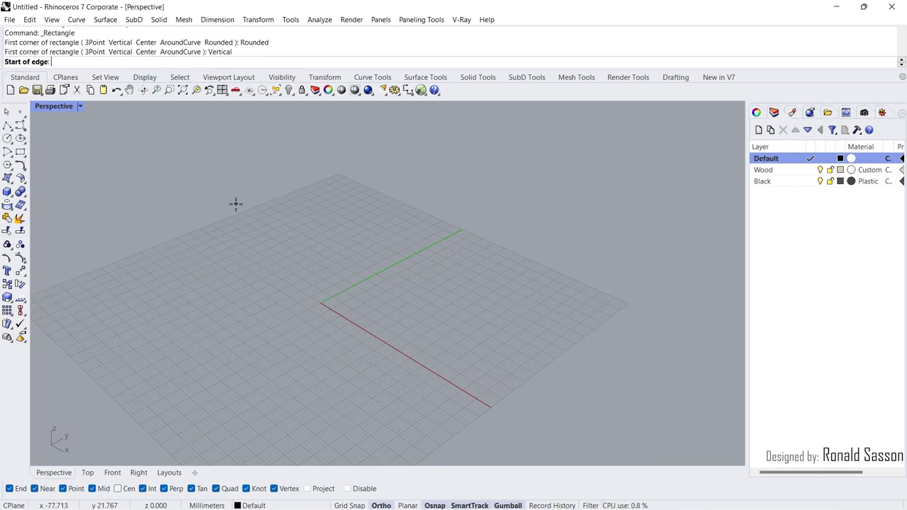
pyautogui.write('0')
pyautogui.press('Return')
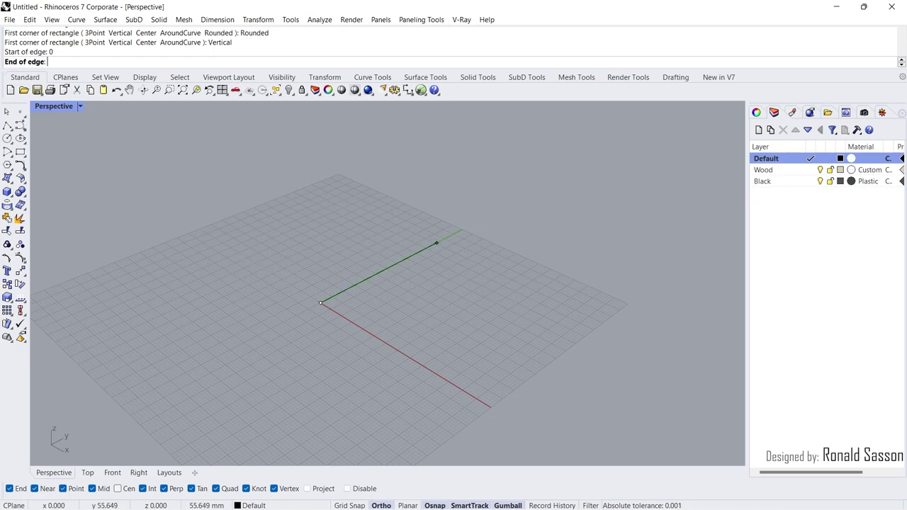
pyautogui.write('42')
pyautogui.press('Return')
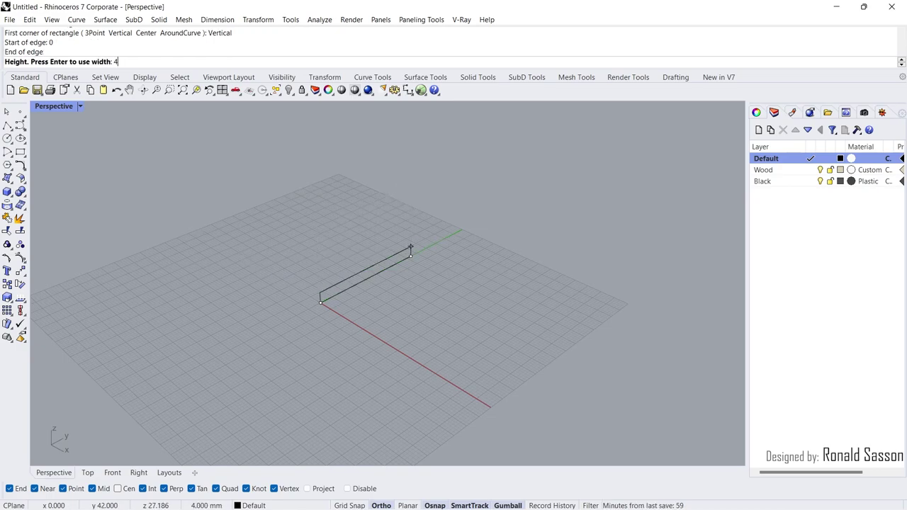
pyautogui.press('Return')
pyautogui.click(399, 187)
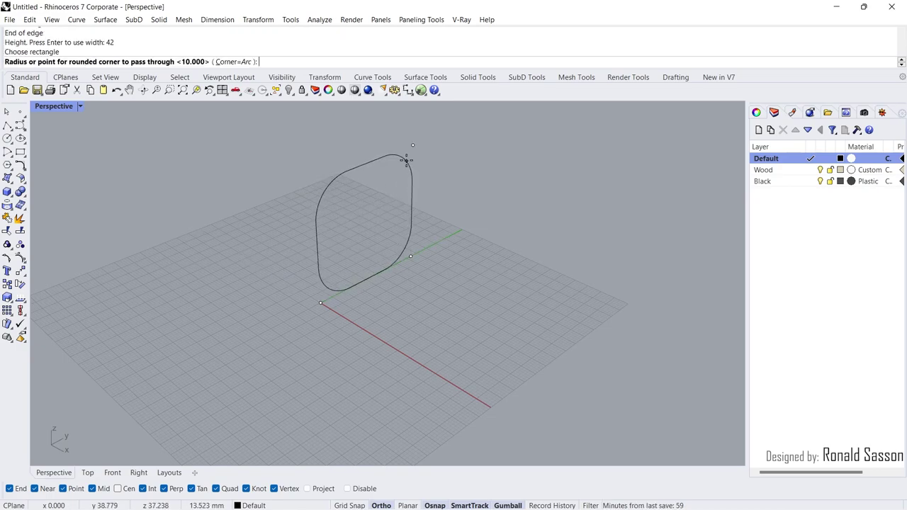
pyautogui.write('10')
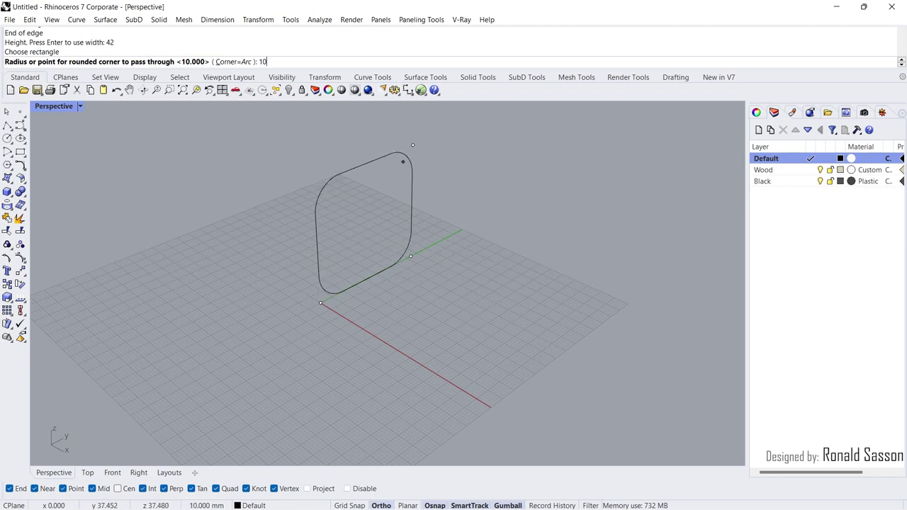
pyautogui.press('Return')
# Move the rounded profile 90 mm along the X axis
pyautogui.click(410, 158)
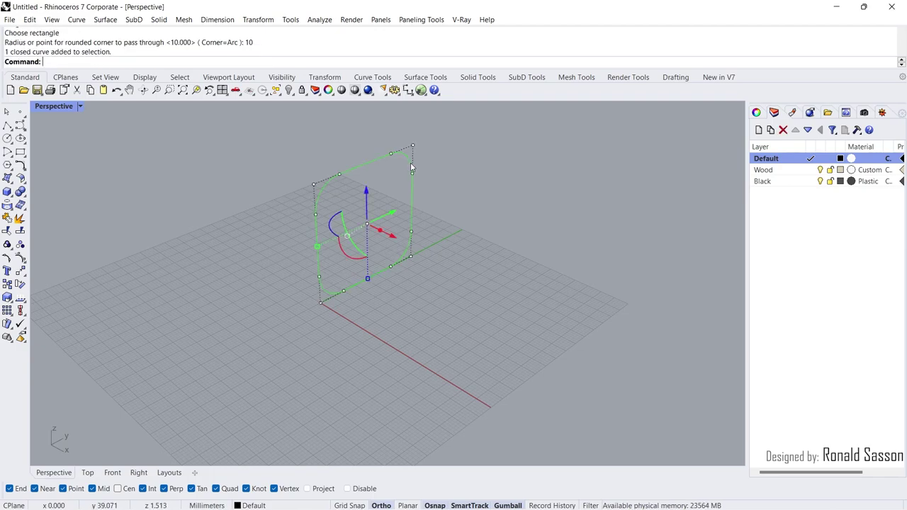
pyautogui.click(395, 238)
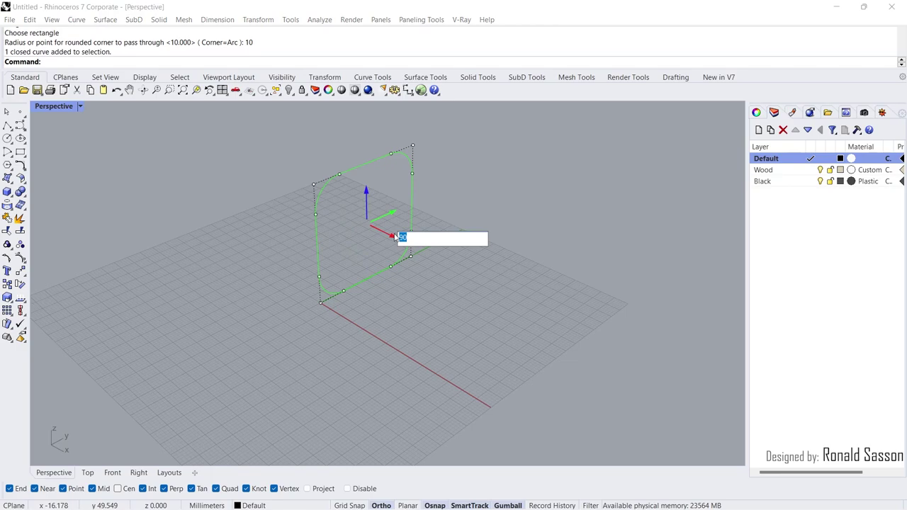
pyautogui.press('Return')
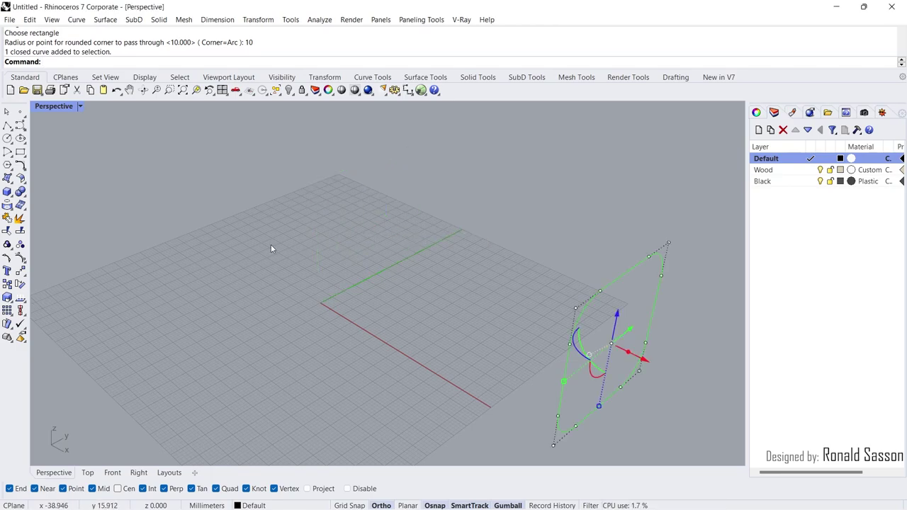
# Tilt the profile -30° about its bottom edge with Rotate 3-D
pyautogui.rightClick(20, 284)
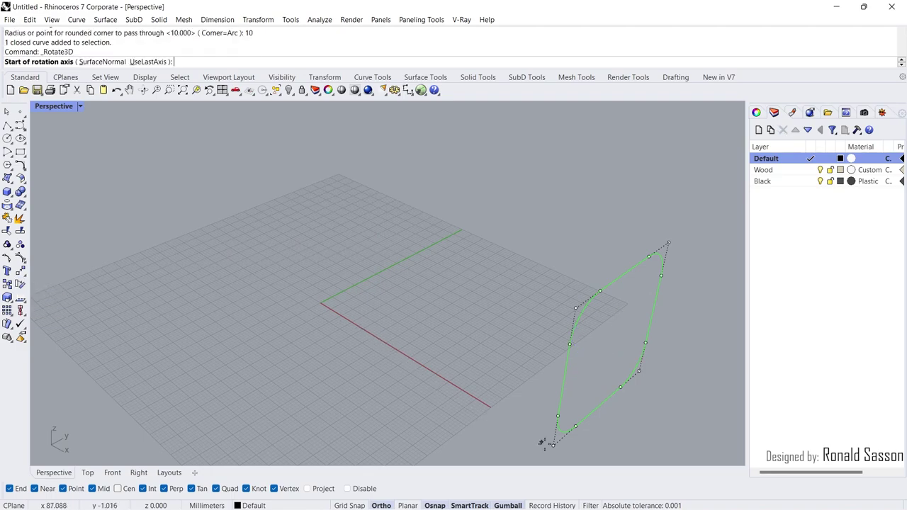
pyautogui.click(551, 444)
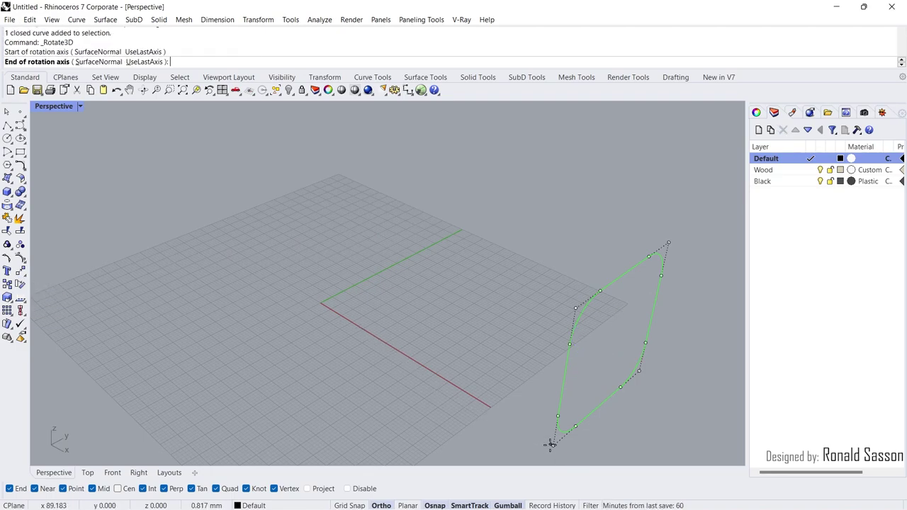
pyautogui.click(640, 371)
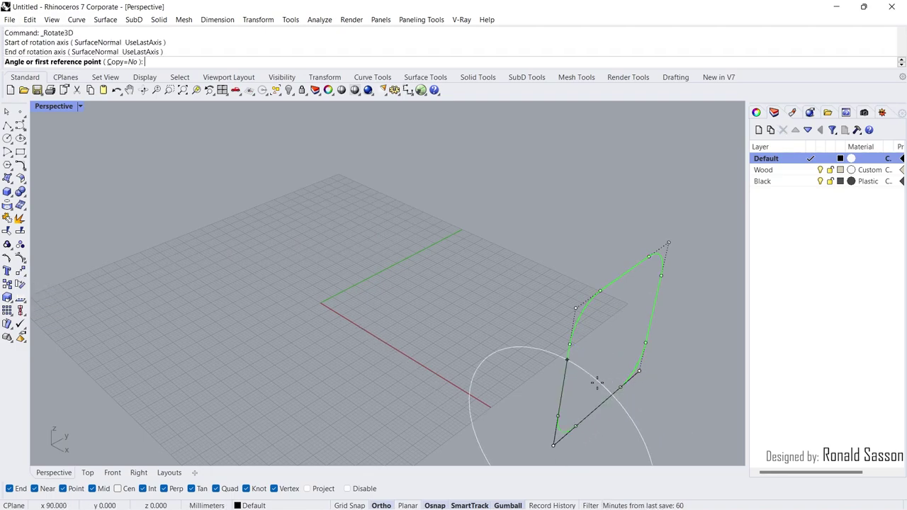
pyautogui.click(571, 334)
pyautogui.write('-')
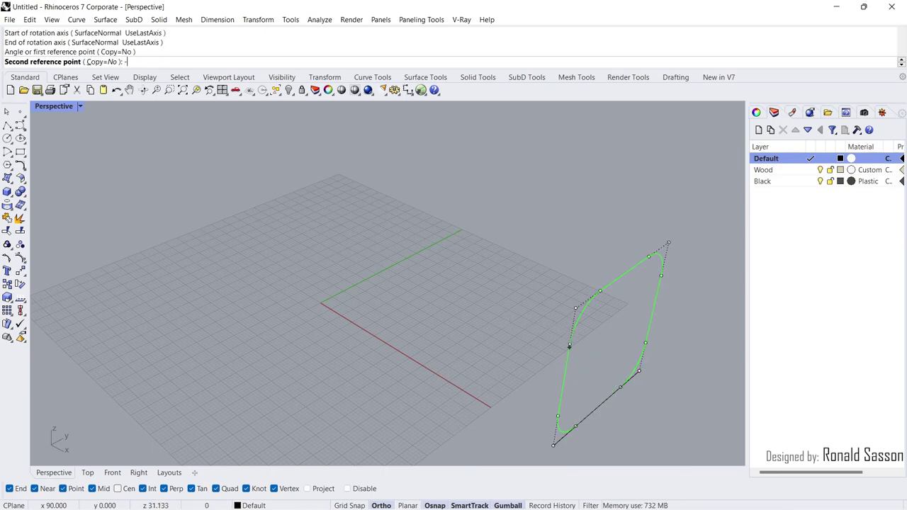
pyautogui.write('30')
pyautogui.press('Return')
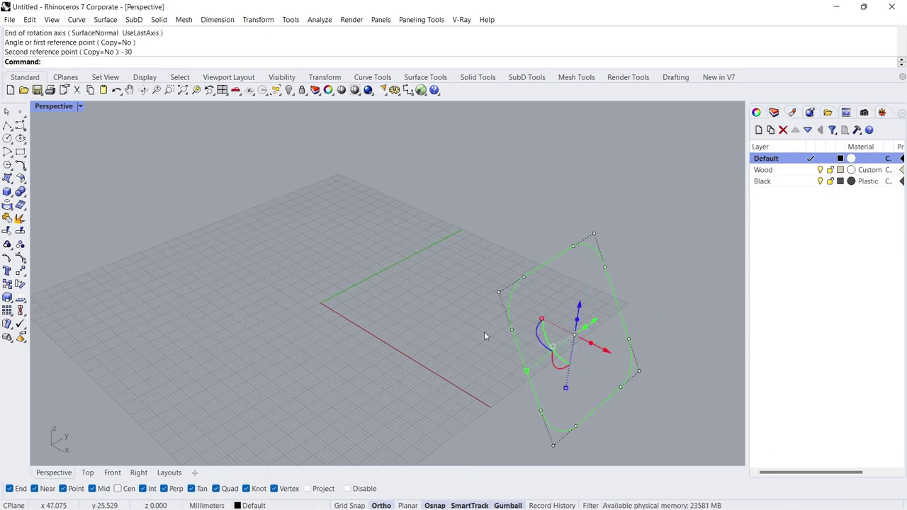
pyautogui.press('Escape')
# Mirror a copy of the tilted profile across the Y axis
pyautogui.moveTo(548, 315); pyautogui.dragTo(495, 347)
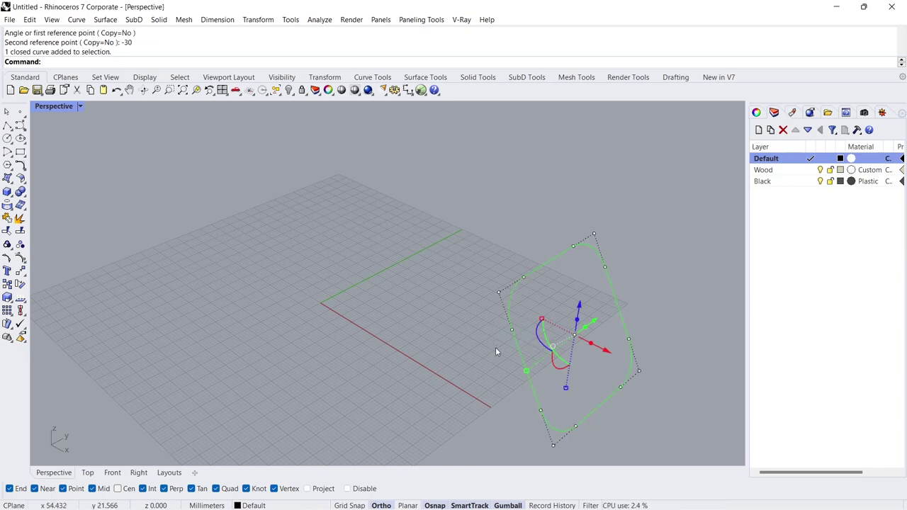
pyautogui.press('Return')
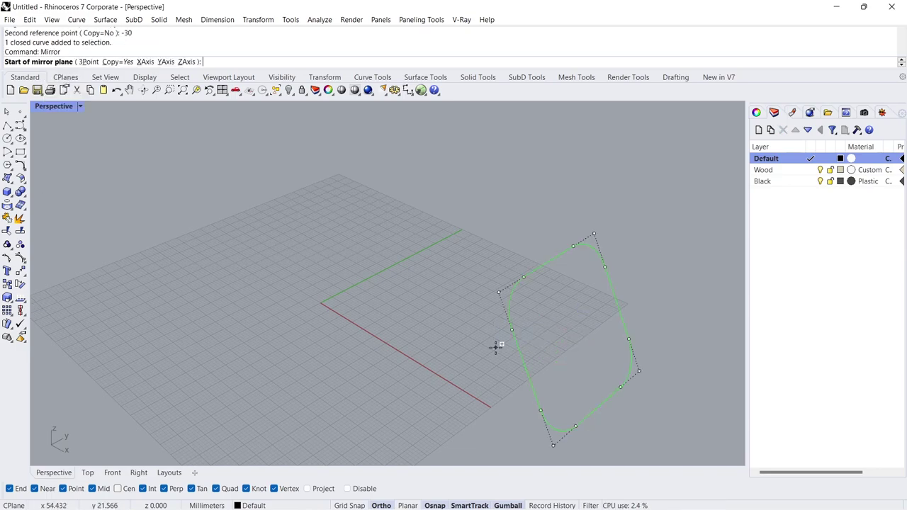
pyautogui.click(166, 61)
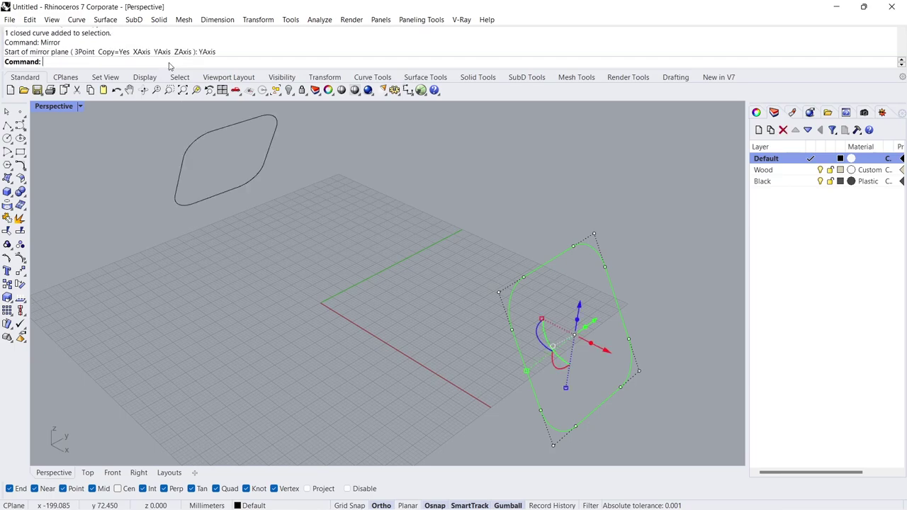
pyautogui.press('Escape')
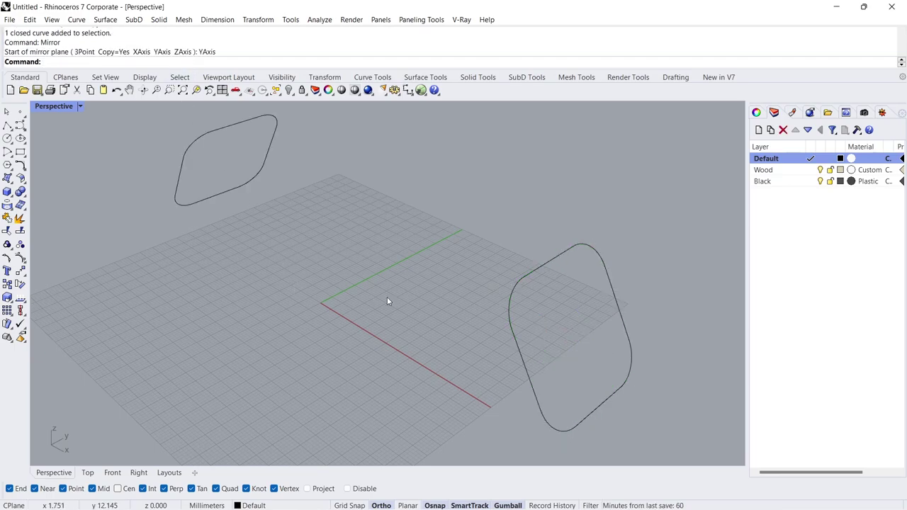
# Loft a Normal-style surface between both profiles, aligning their seams on the lower edges
pyautogui.moveTo(552, 328); pyautogui.dragTo(231, 169)
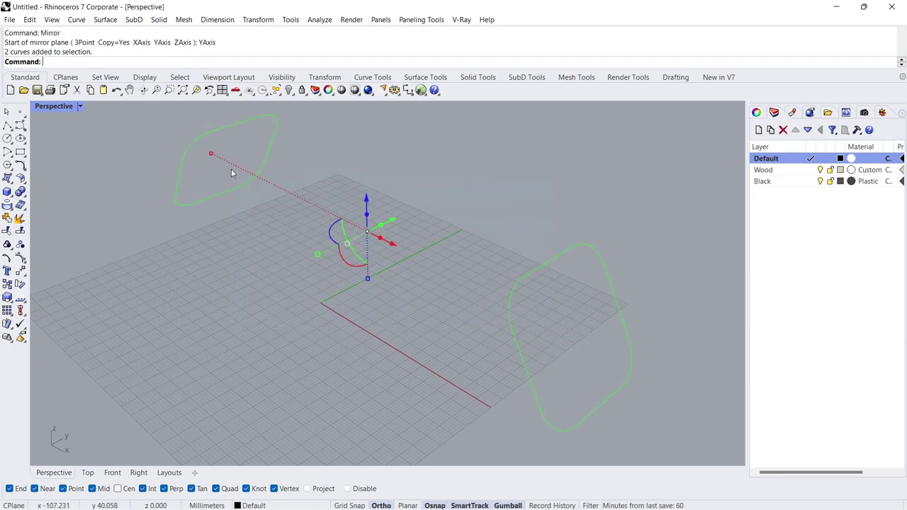
pyautogui.click(7, 178)
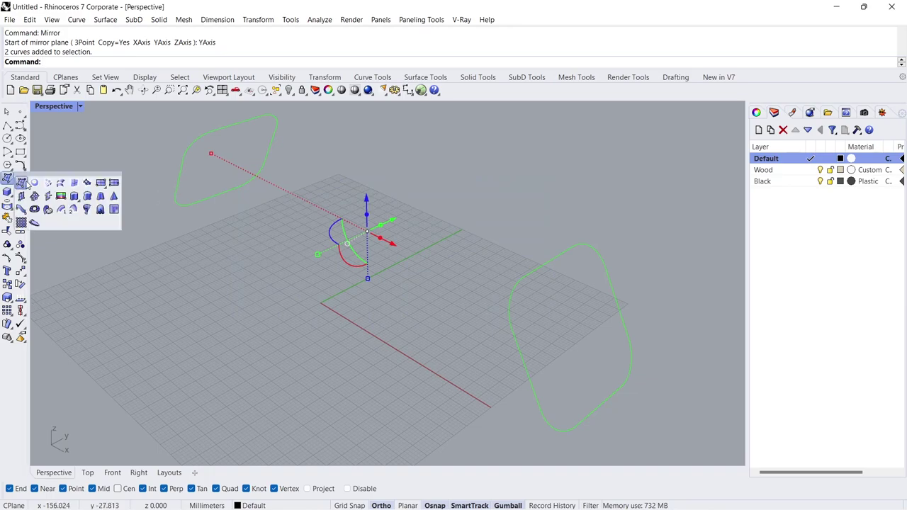
pyautogui.click(61, 184)
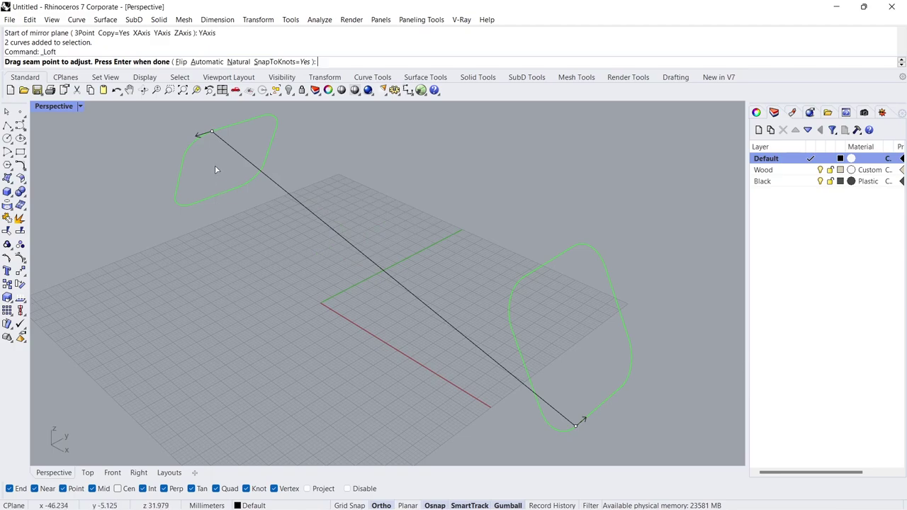
pyautogui.moveTo(212, 132); pyautogui.dragTo(217, 195)
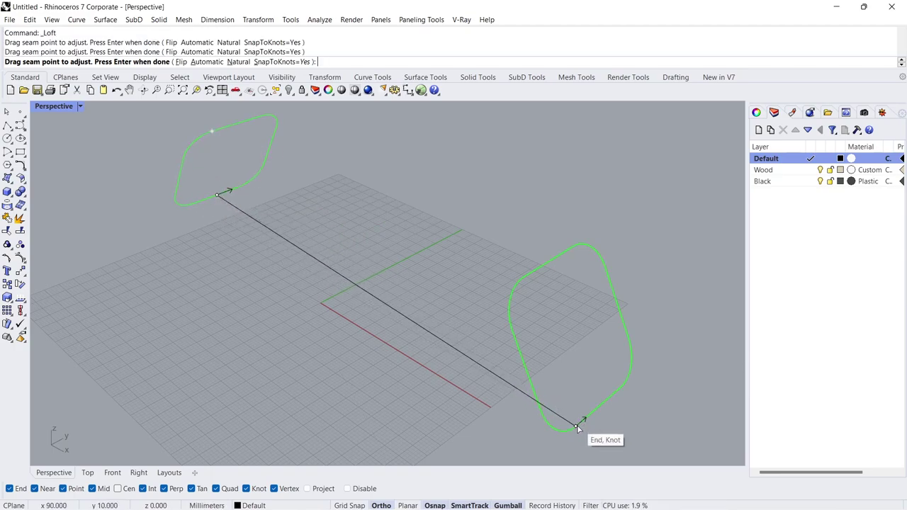
pyautogui.moveTo(577, 427); pyautogui.dragTo(619, 424)
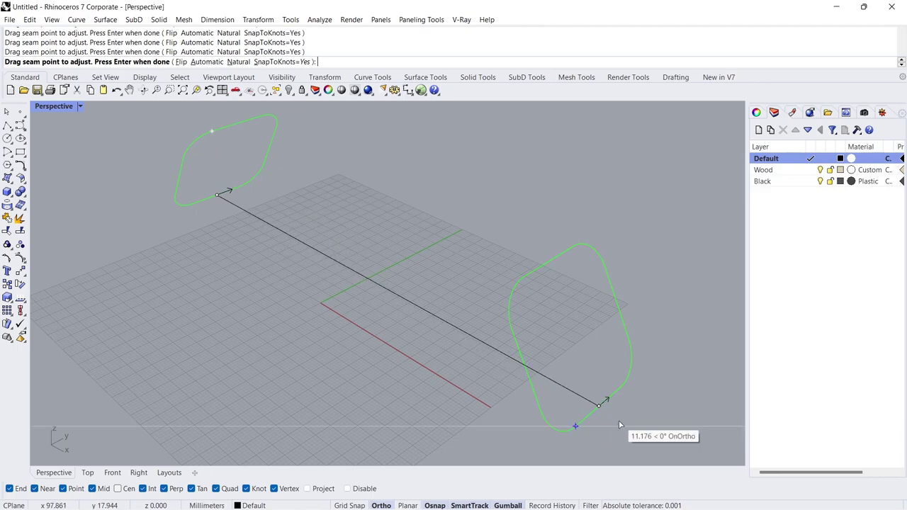
pyautogui.press('Return')
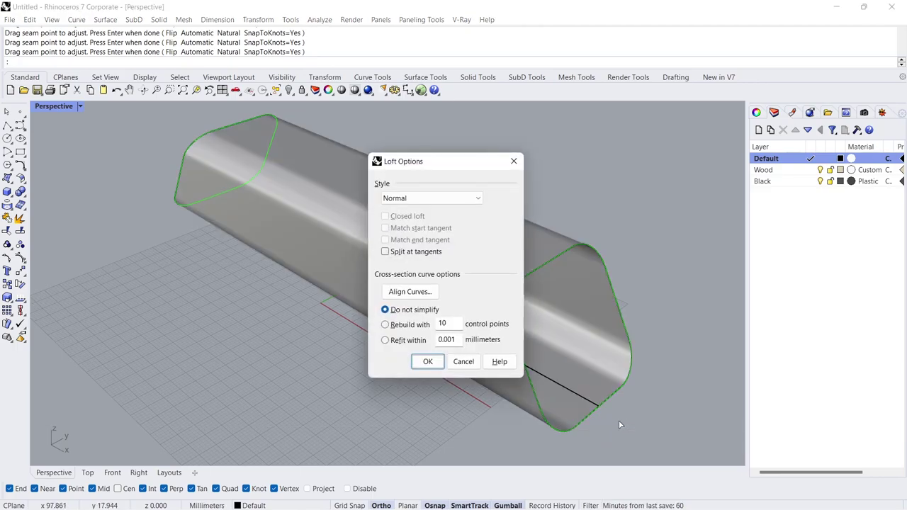
pyautogui.click(428, 362)
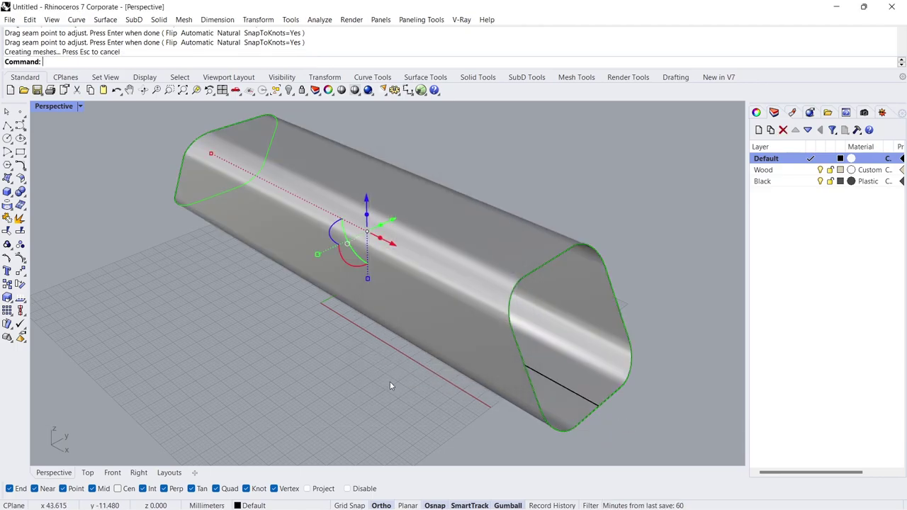
# Duplicate the lofted surface and scale the copy down inside the original for wall thickness
pyautogui.click(462, 326)
pyautogui.hotkey('ctrl', 'c')
pyautogui.hotkey('ctrl', 'v')
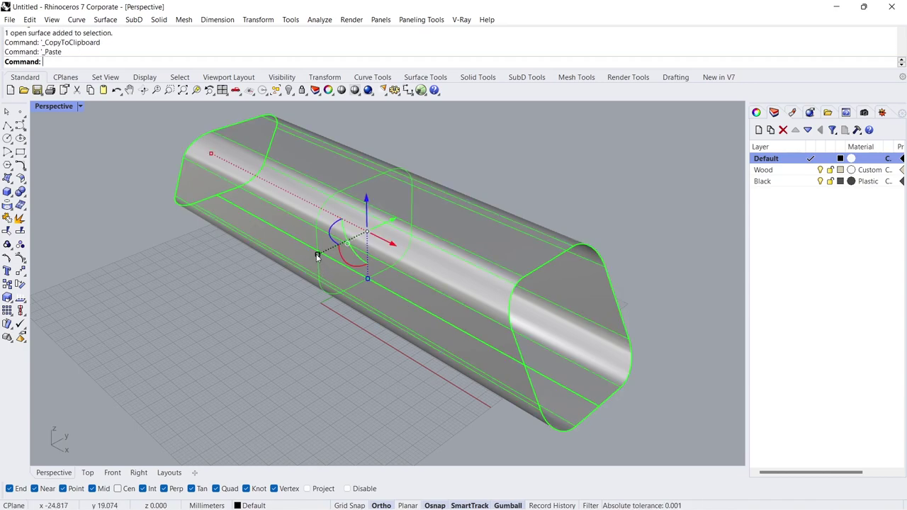
pyautogui.moveTo(317, 254); pyautogui.dragTo(361, 272)
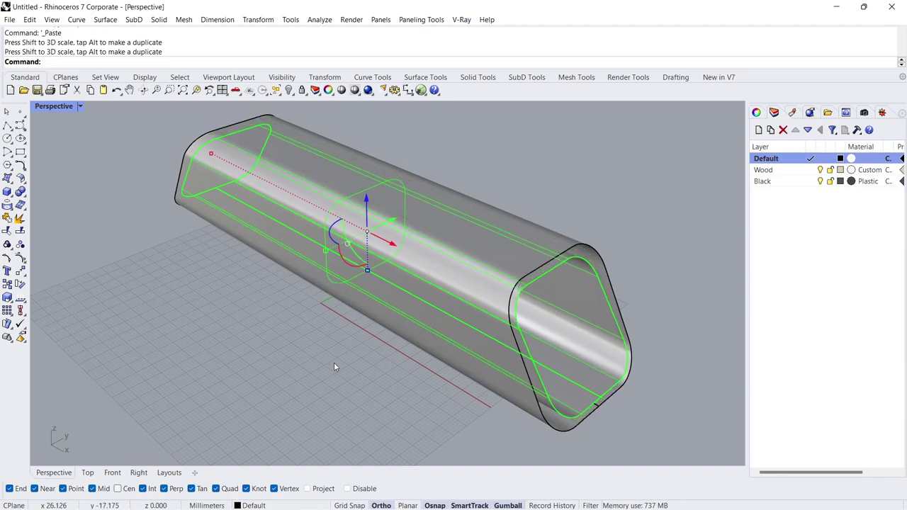
pyautogui.press('Escape')
# Select the closed end curve at the tube's open end
pyautogui.click(530, 271)
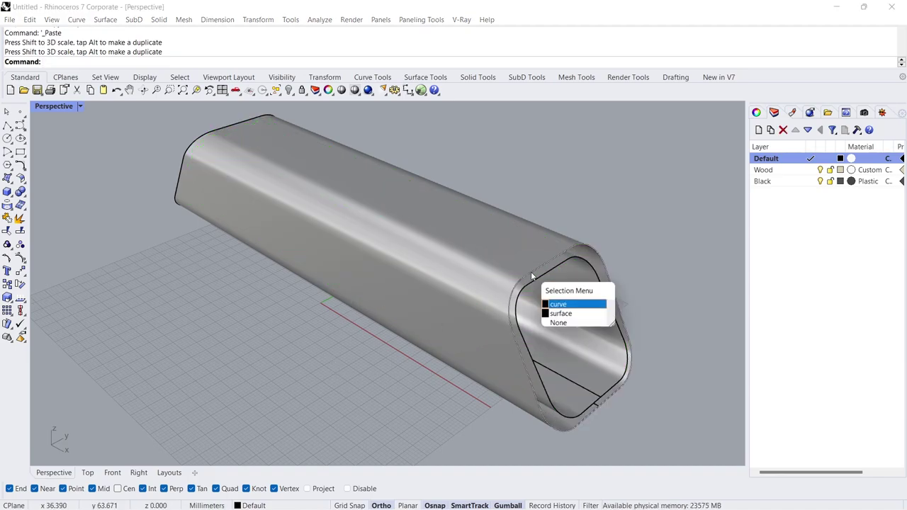
pyautogui.click(567, 304)
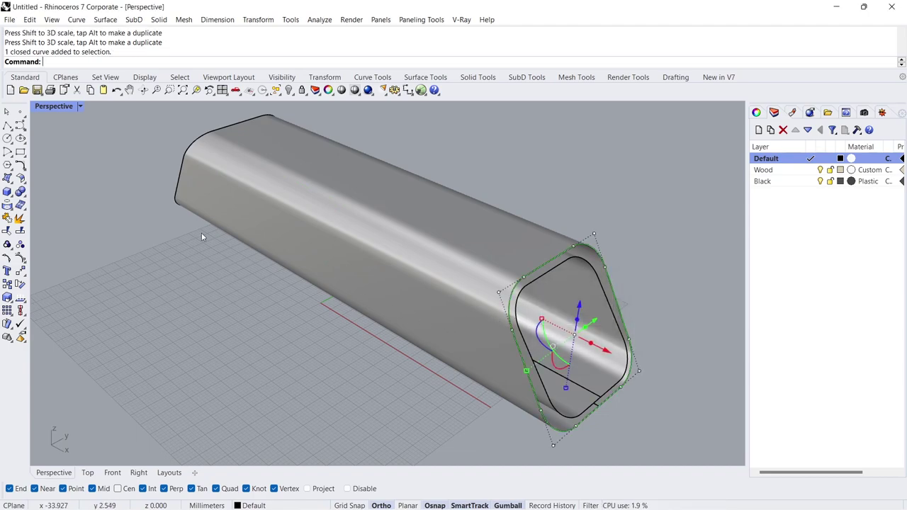
pyautogui.click(11, 183)
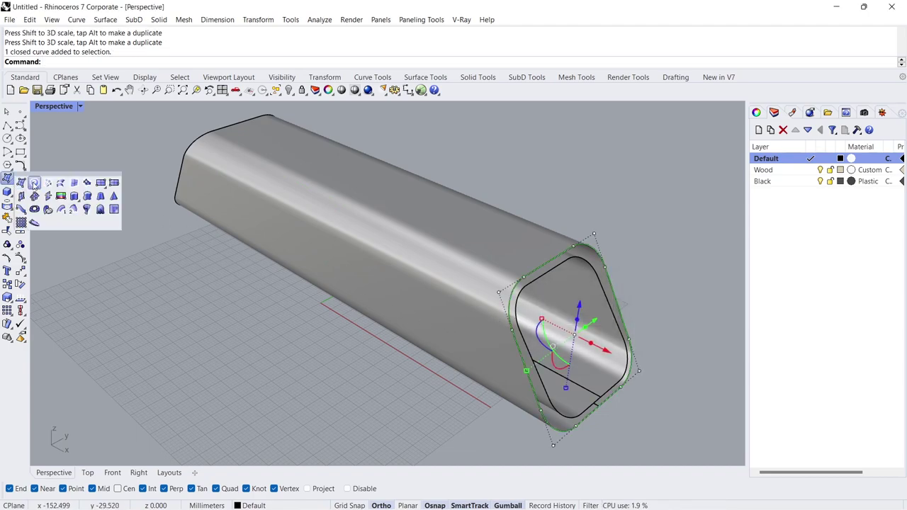
# Make a planar end cap from the end curve, enlarge it, and move it -5 along X
pyautogui.click(34, 184)
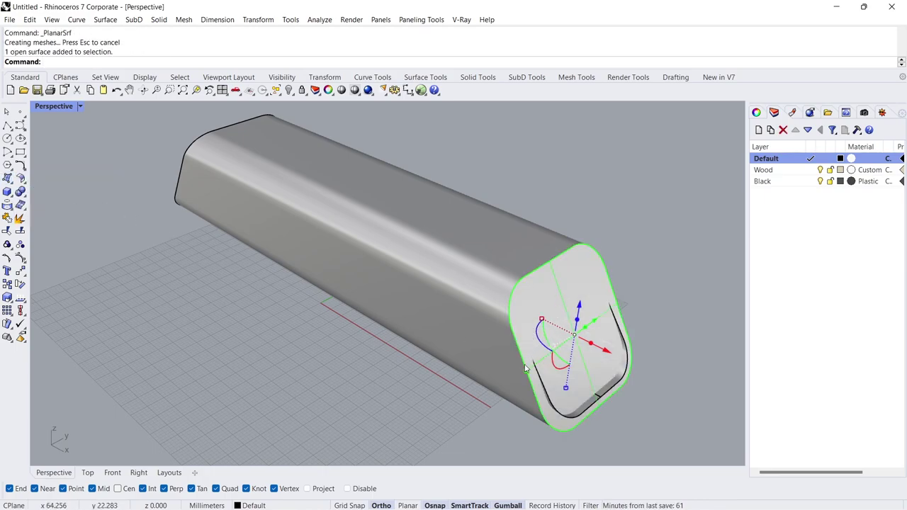
pyautogui.moveTo(526, 371); pyautogui.dragTo(509, 382)
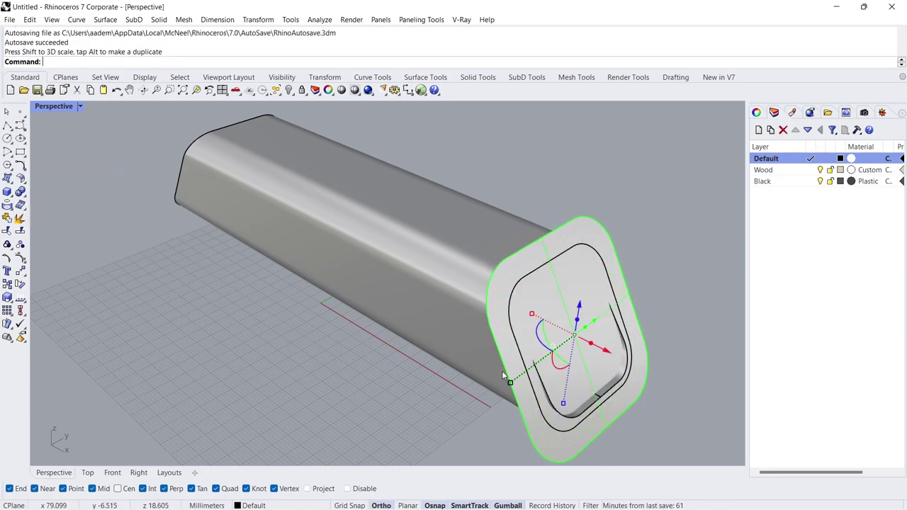
pyautogui.click(608, 352)
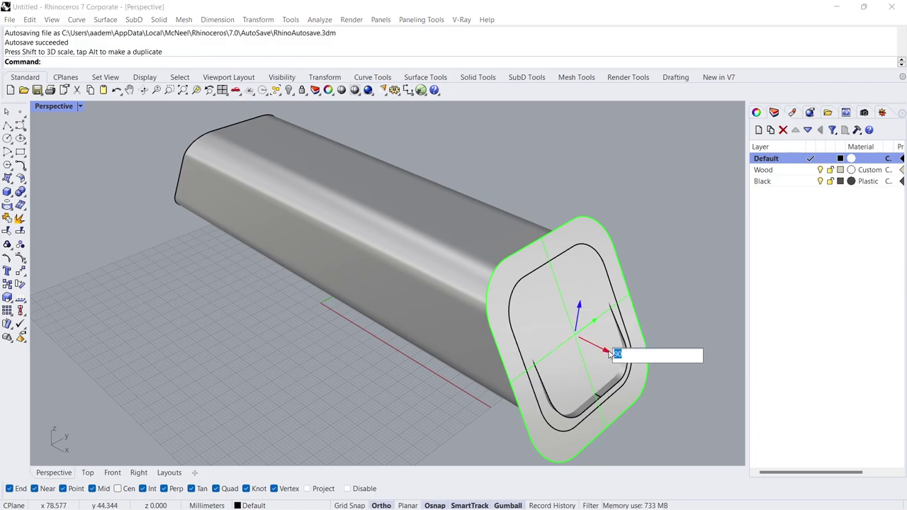
pyautogui.write('-5')
pyautogui.press('Return')
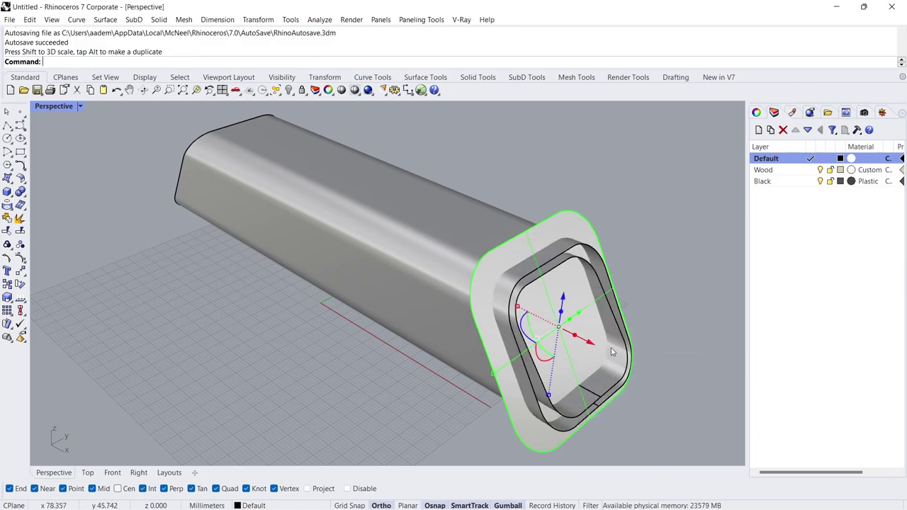
# Mirror the end cap across the Y axis onto the far end
pyautogui.write('mirr')
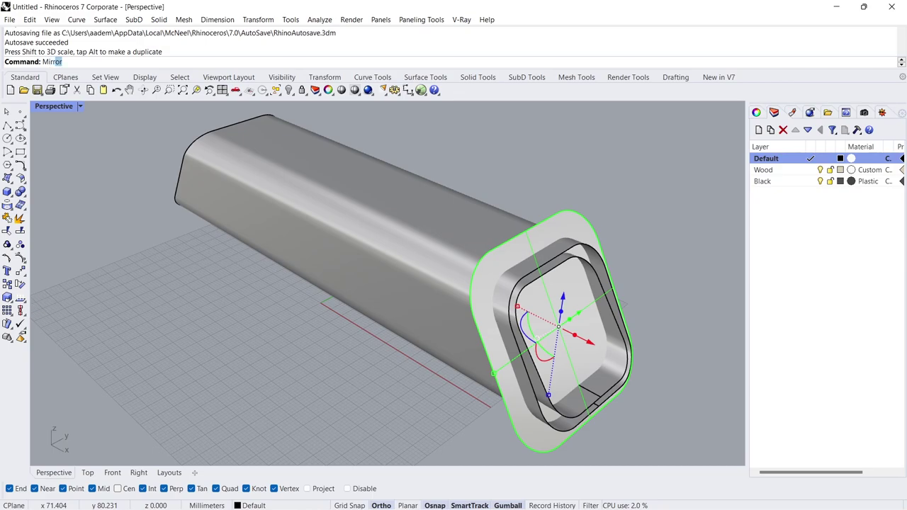
pyautogui.write('o')
pyautogui.press('Return')
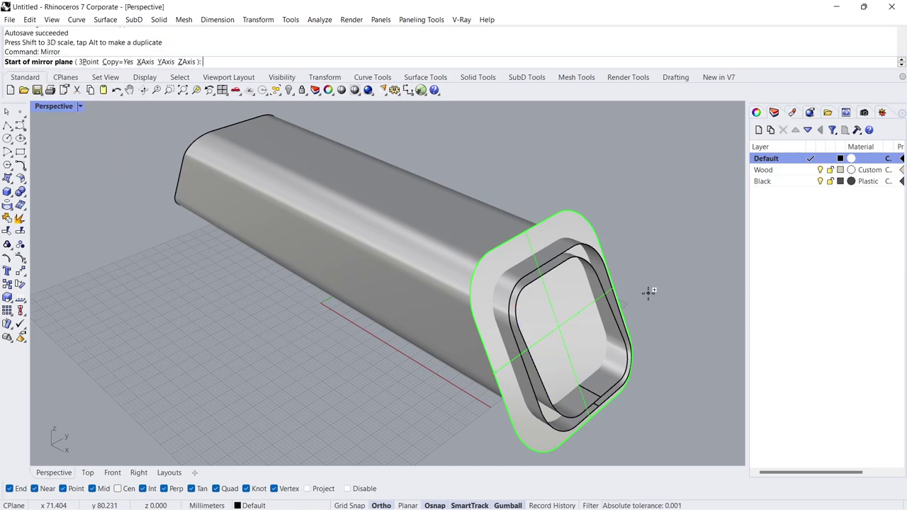
pyautogui.click(167, 61)
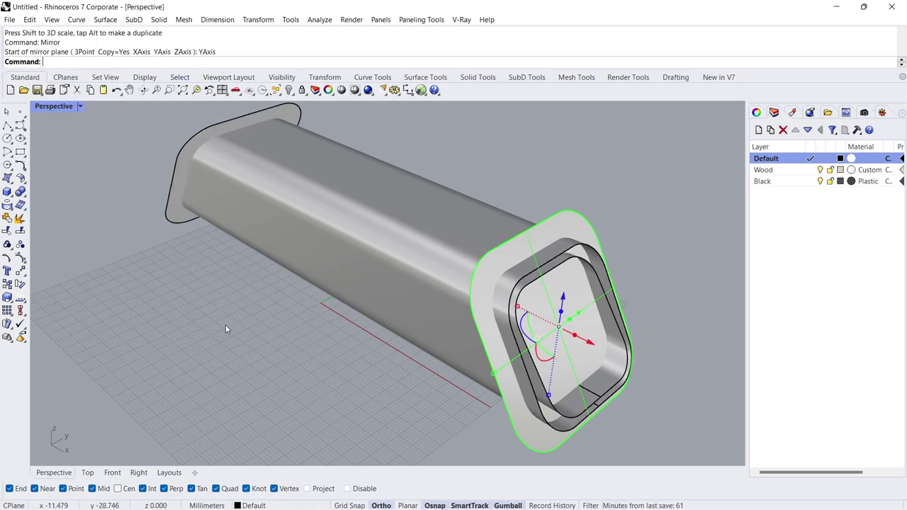
pyautogui.press('Escape')
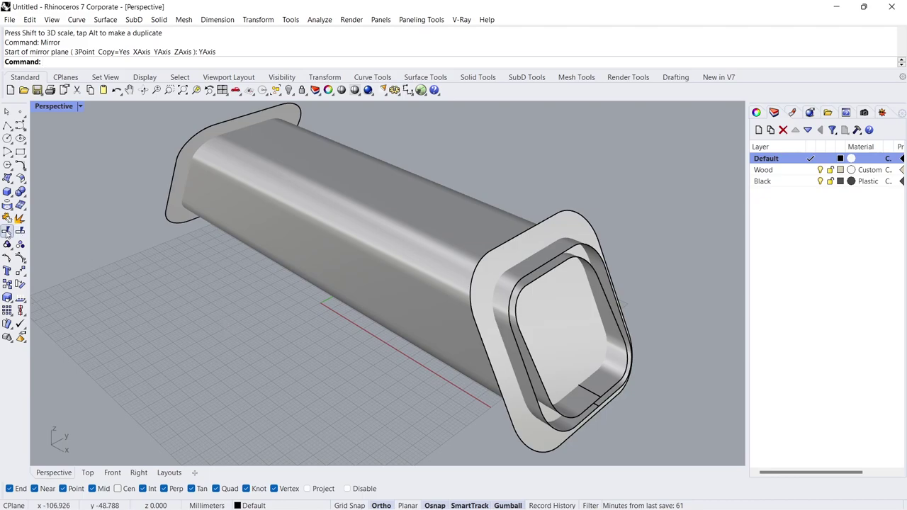
# Trim the inner wall at both tube ends using the two end caps as cutters
pyautogui.click(7, 232)
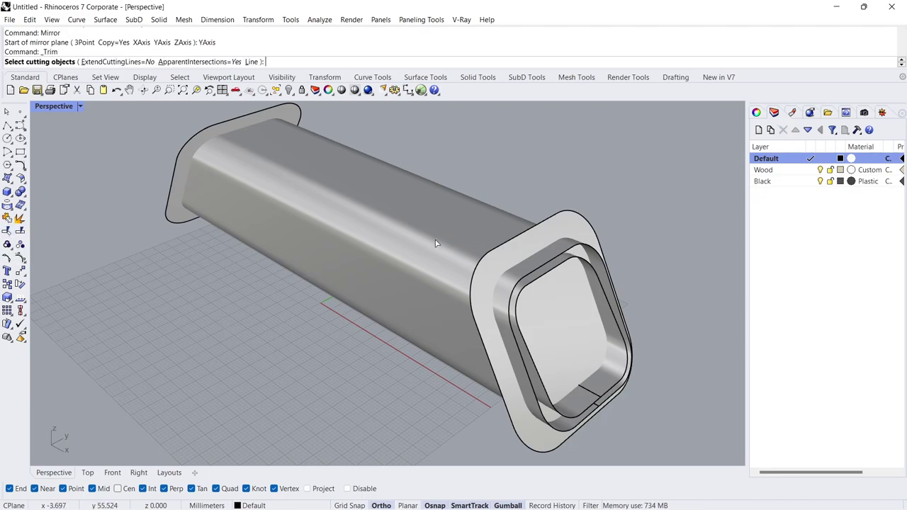
pyautogui.click(563, 231)
pyautogui.click(263, 122)
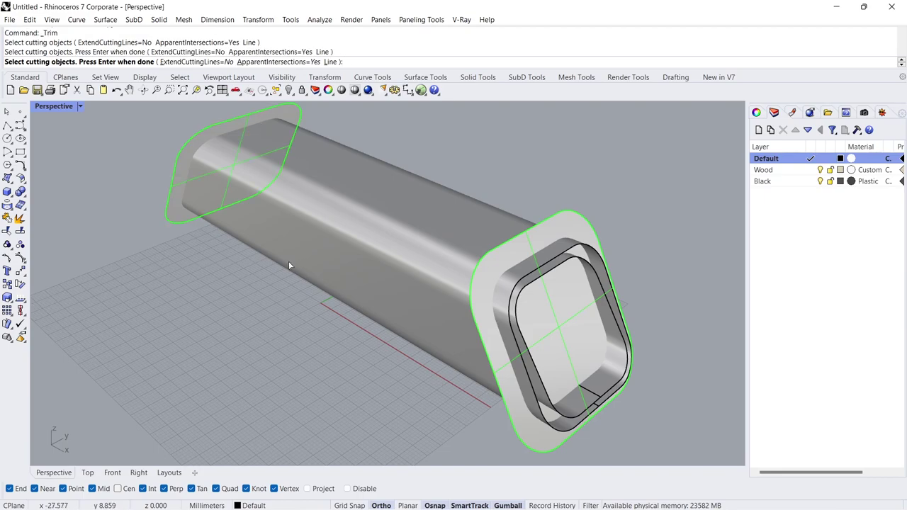
pyautogui.press('Return')
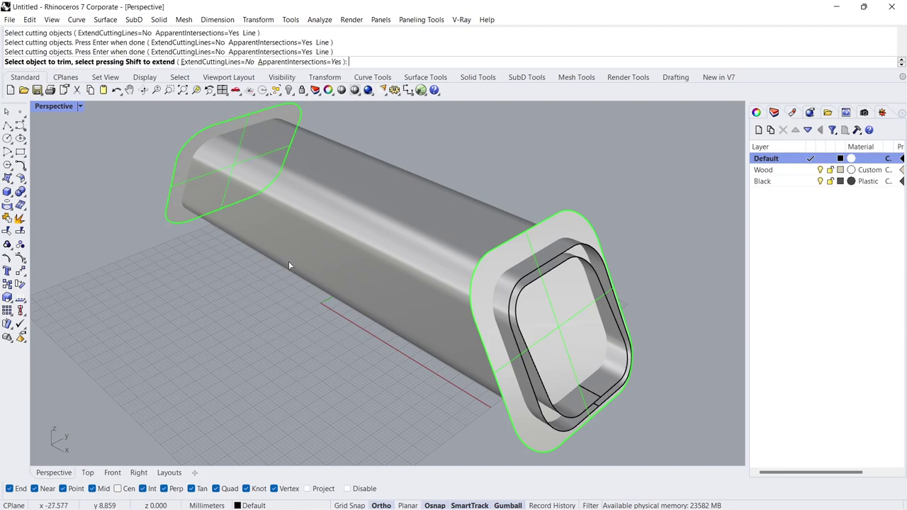
pyautogui.click(616, 347)
pyautogui.moveTo(243, 271); pyautogui.dragTo(396, 257, button='right')
pyautogui.click(116, 363)
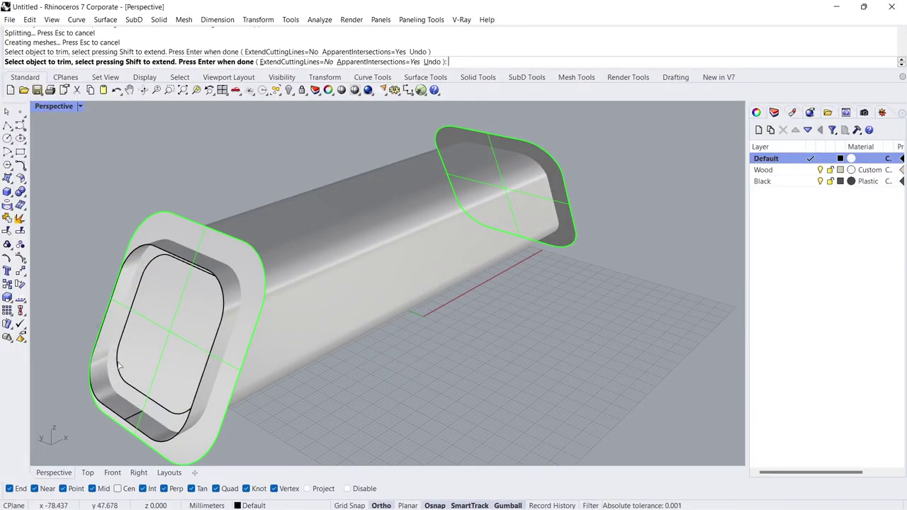
pyautogui.moveTo(491, 265); pyautogui.dragTo(374, 265, button='right')
pyautogui.rightClick(373, 265)
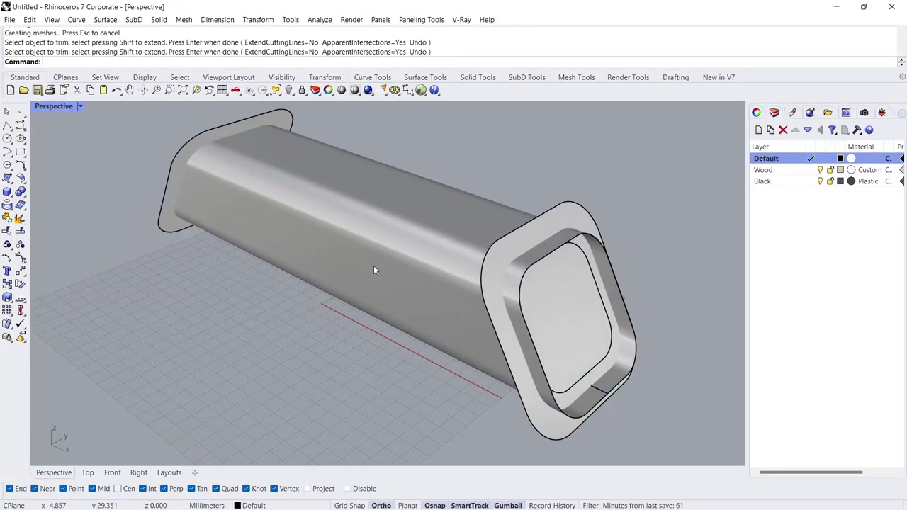
# Delete both end cap surfaces, leaving the ends open
pyautogui.click(252, 123)
pyautogui.keyDown('shift'); pyautogui.click(556, 226); pyautogui.keyUp('shift')
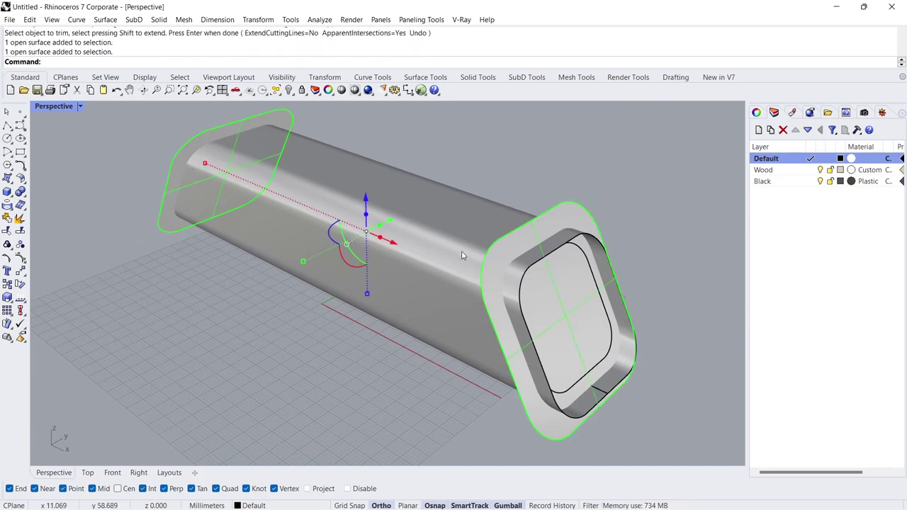
pyautogui.press('Delete')
pyautogui.moveTo(461, 255); pyautogui.dragTo(504, 258, button='right')
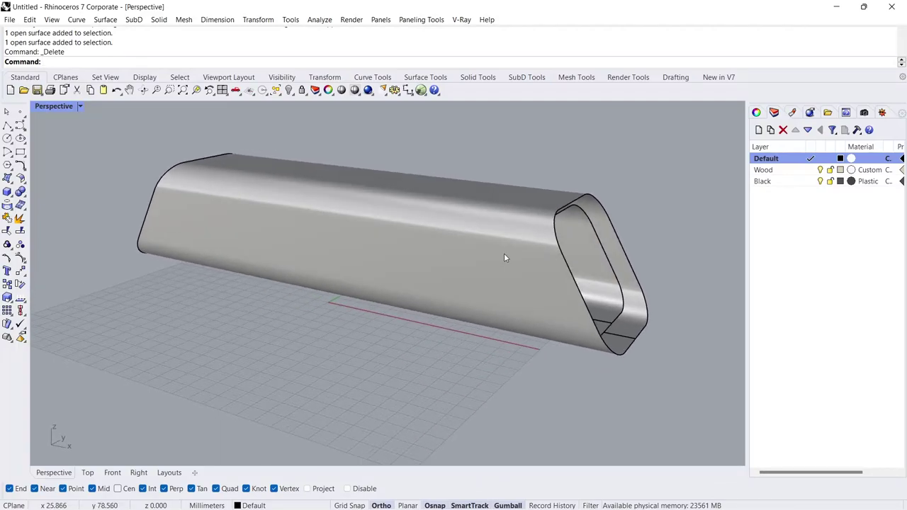
# In Front view, draw a 170 mm diameter circle from the bottom-edge midpoint and move it up
pyautogui.click(112, 472)
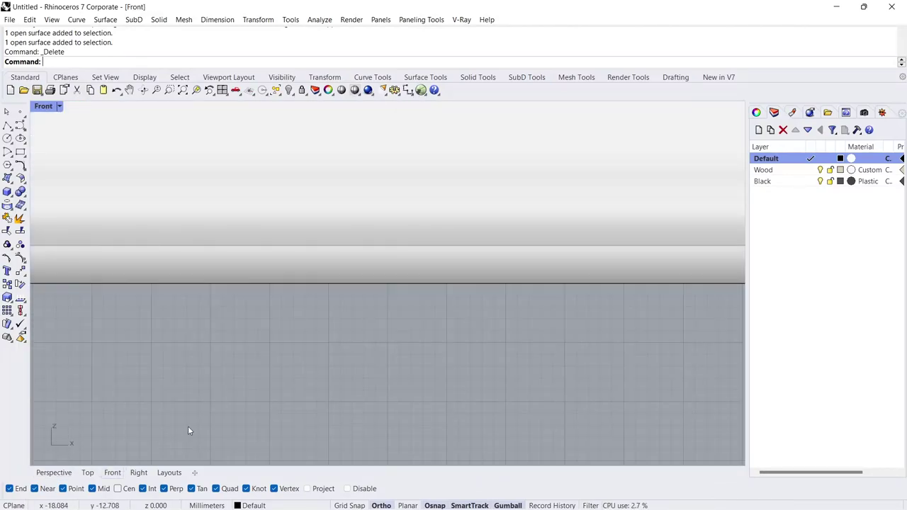
pyautogui.scroll(-6, 372, 283)
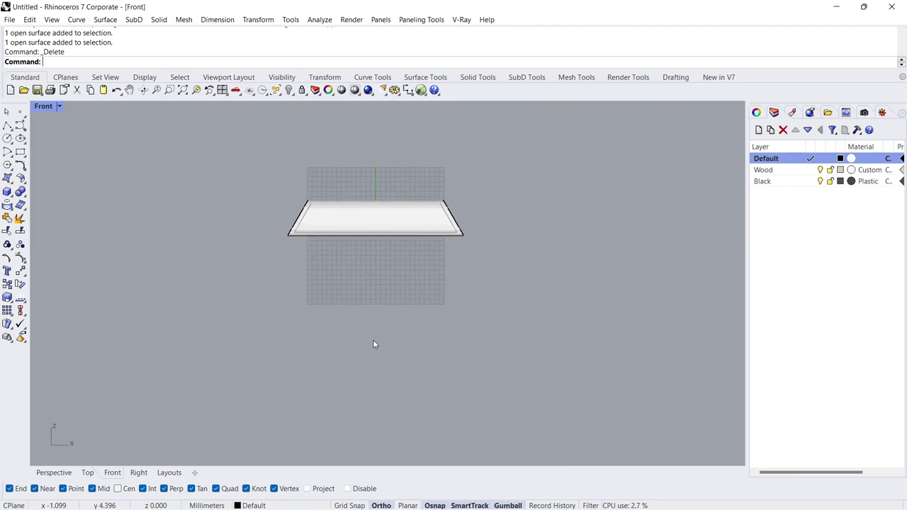
pyautogui.scroll(3, 380, 205)
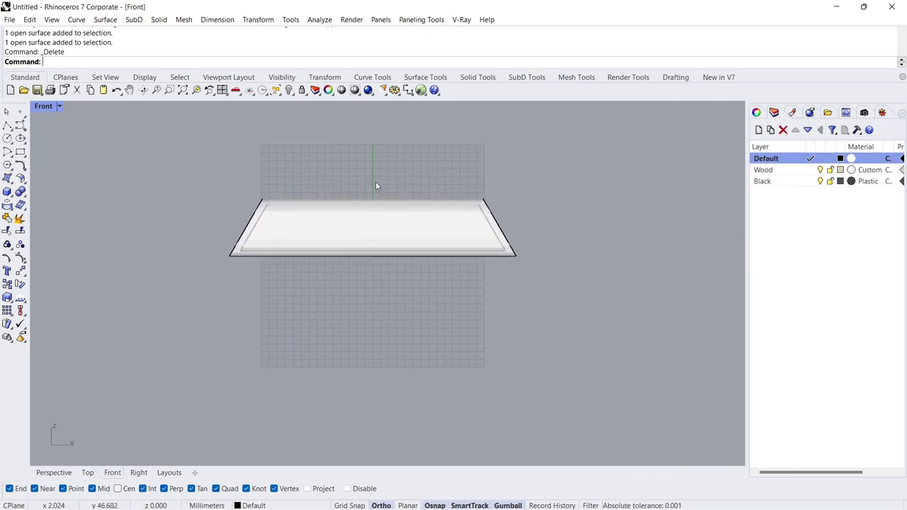
pyautogui.click(8, 138)
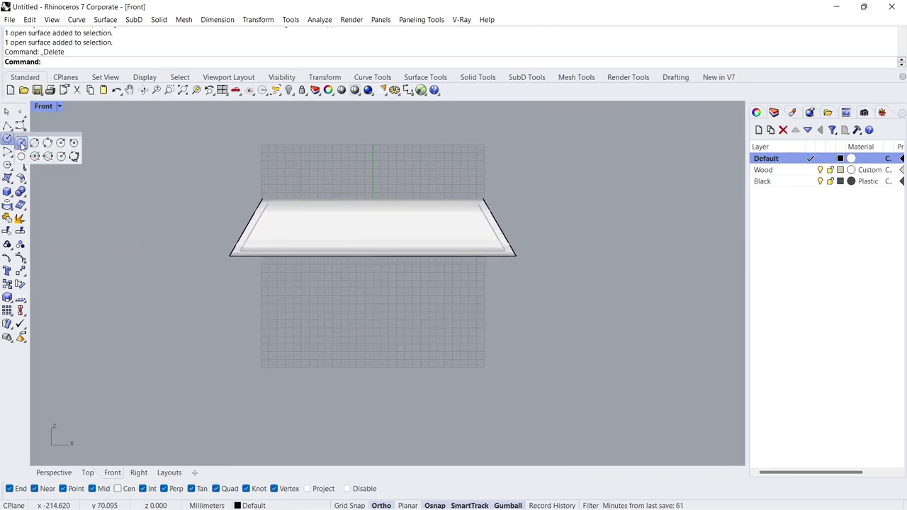
pyautogui.click(33, 144)
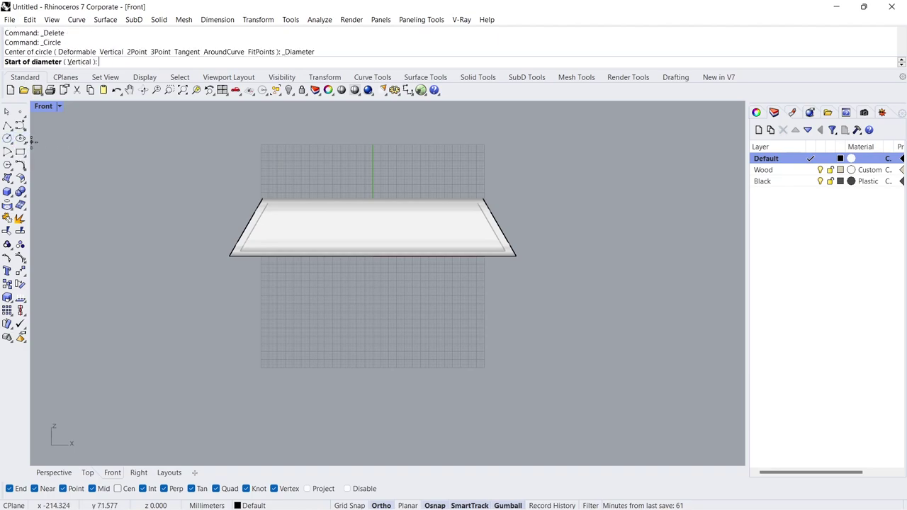
pyautogui.click(372, 256)
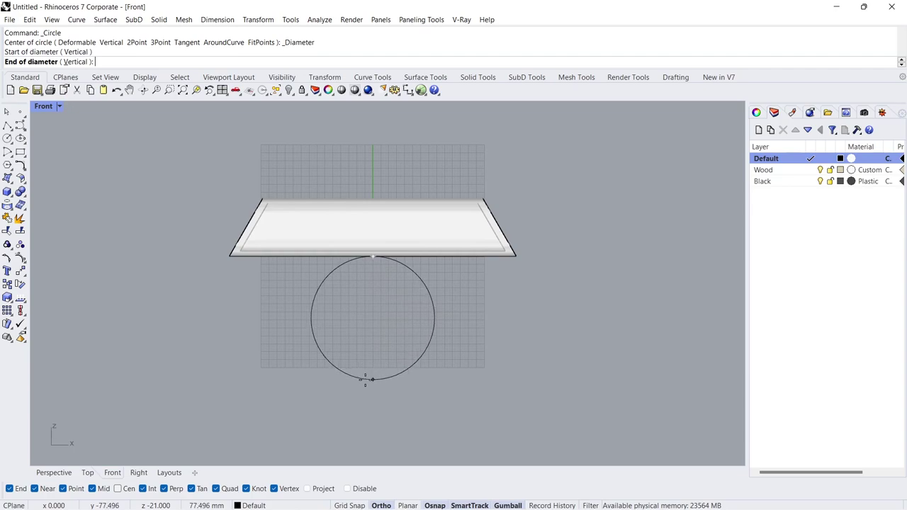
pyautogui.write('170')
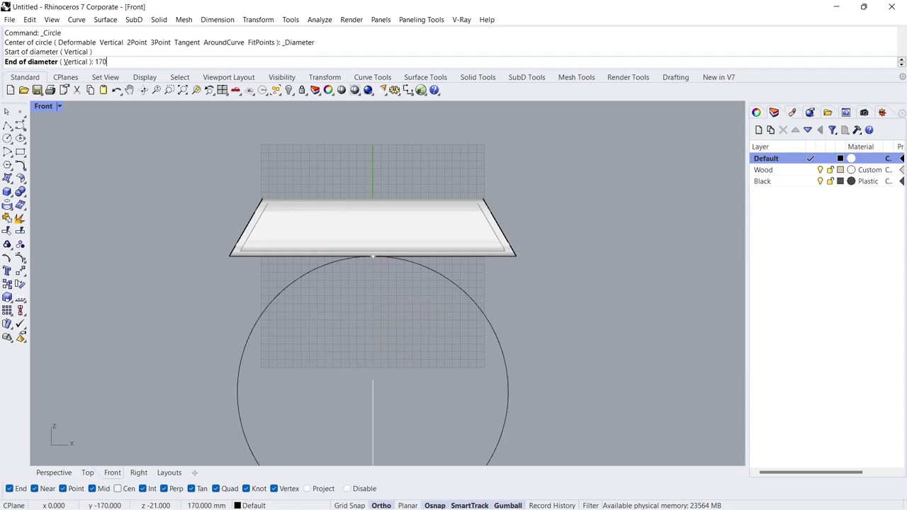
pyautogui.press('Return')
pyautogui.click(375, 358)
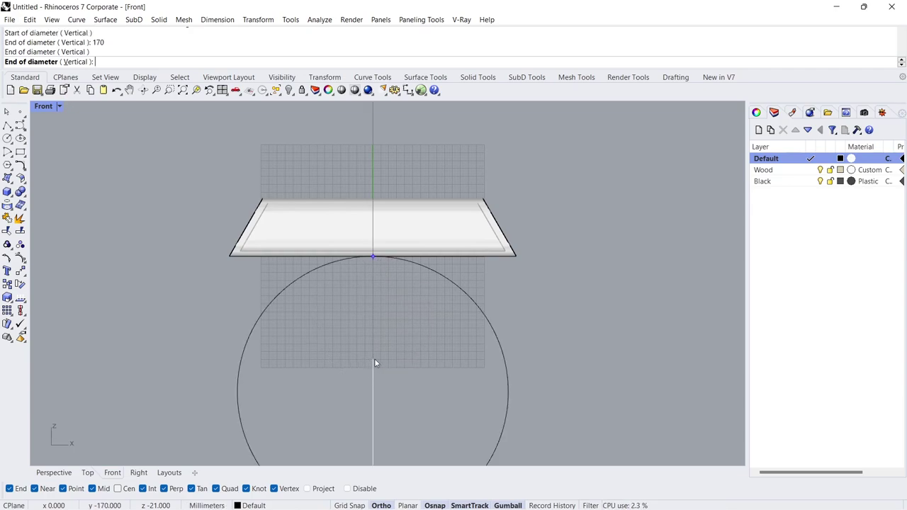
pyautogui.moveTo(502, 312); pyautogui.dragTo(437, 346)
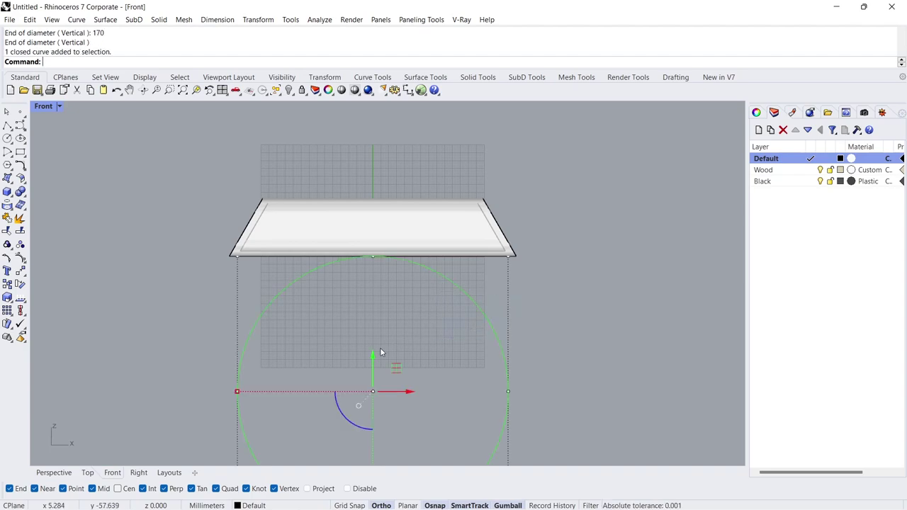
pyautogui.moveTo(373, 358); pyautogui.dragTo(374, 311)
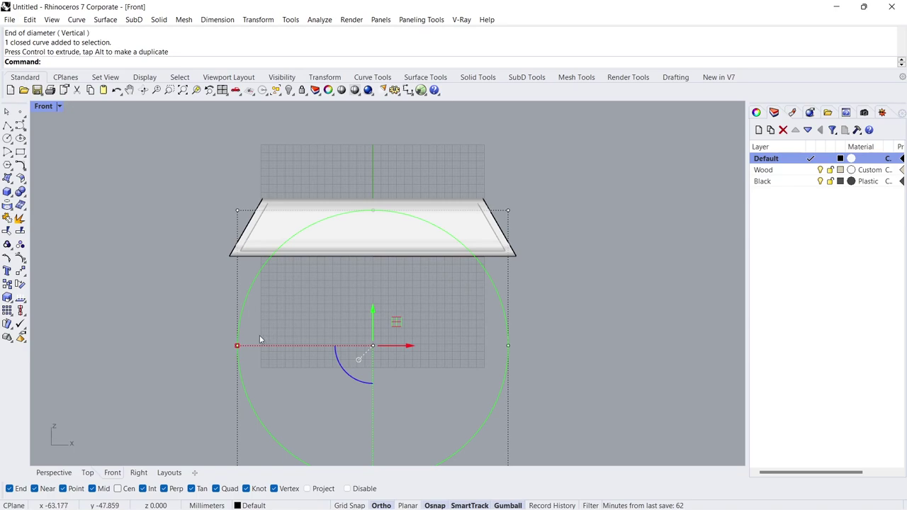
# Offset the 170 mm circle 4 mm inward and zoom toward the top
pyautogui.write('Offset')
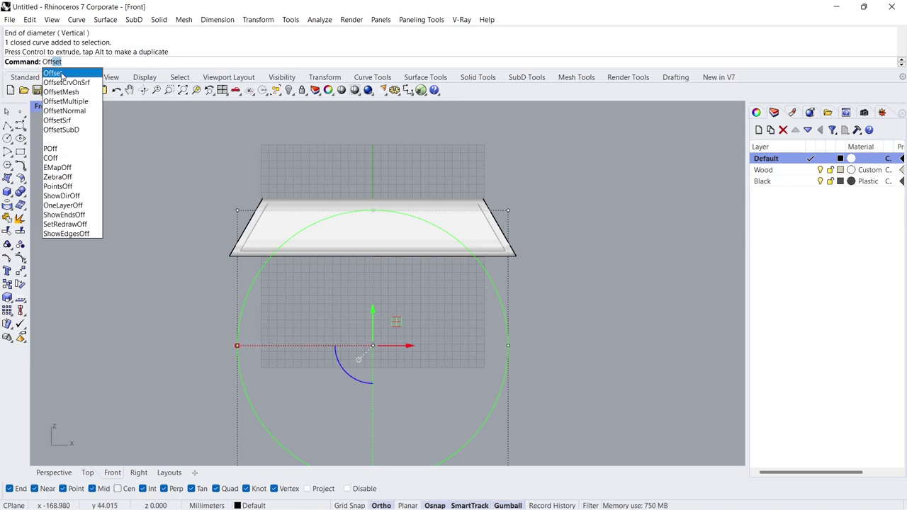
pyautogui.click(56, 73)
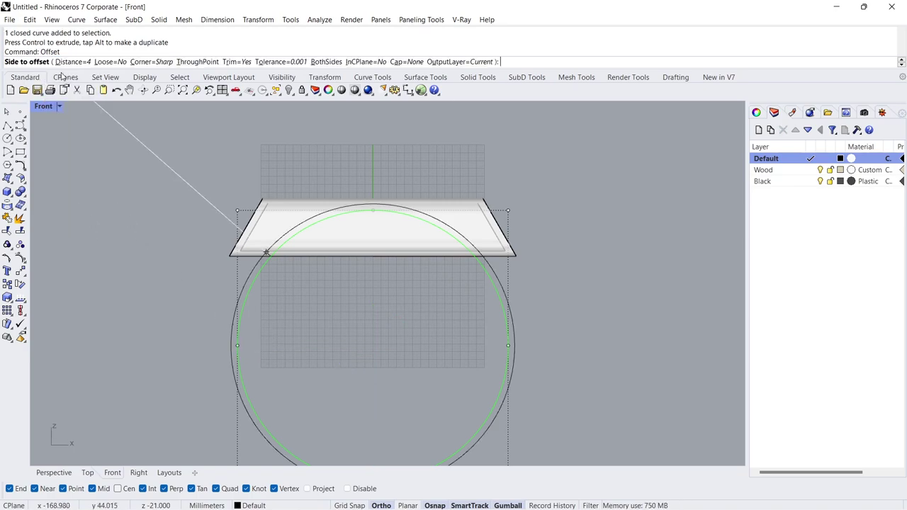
pyautogui.click(323, 325)
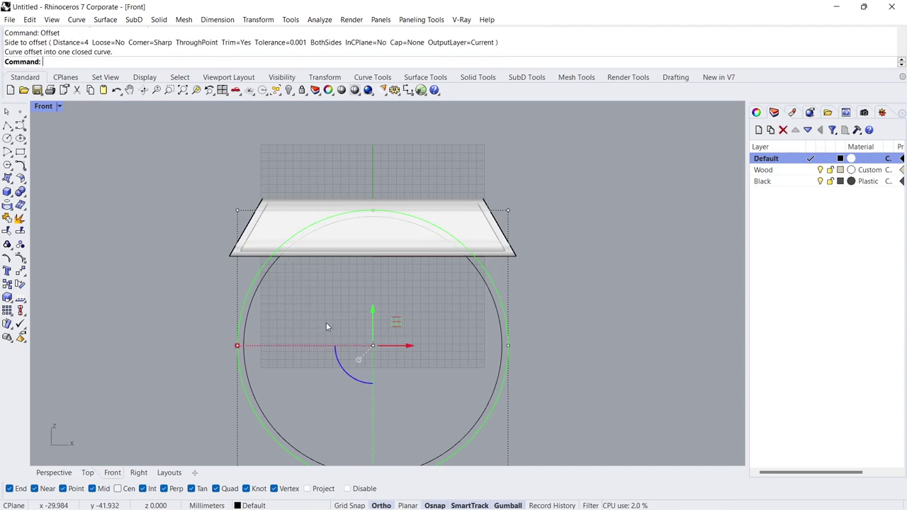
pyautogui.press('Escape')
pyautogui.scroll(5, 375, 241)
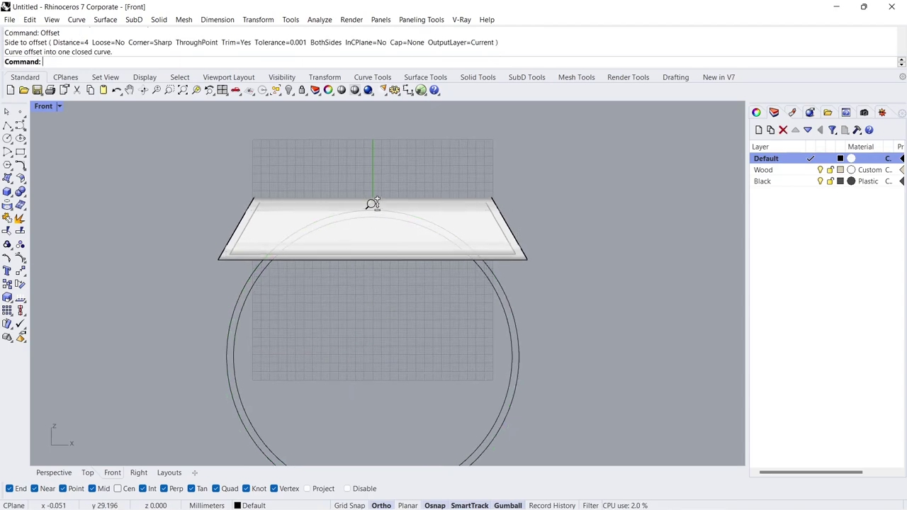
pyautogui.scroll(2, 375, 174)
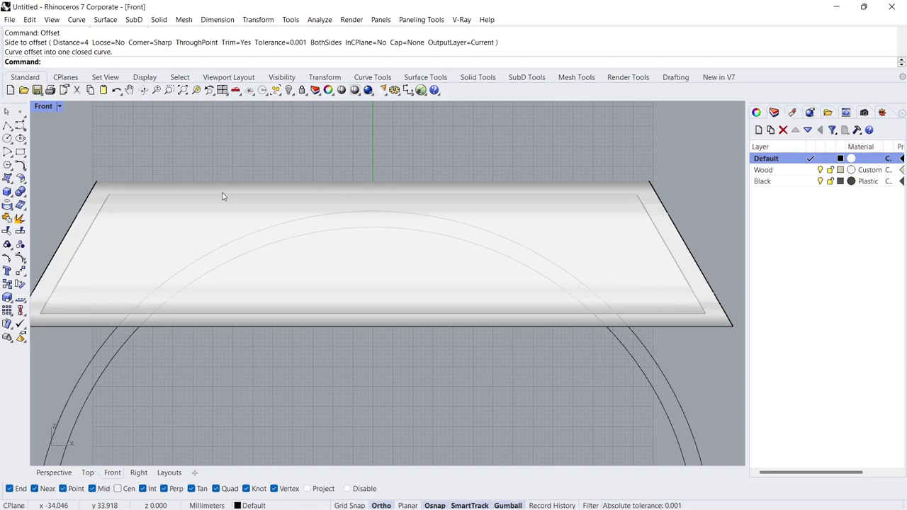
# Trim the inner layer inside the arch using the inner arc as cutter
pyautogui.click(8, 233)
pyautogui.click(612, 341)
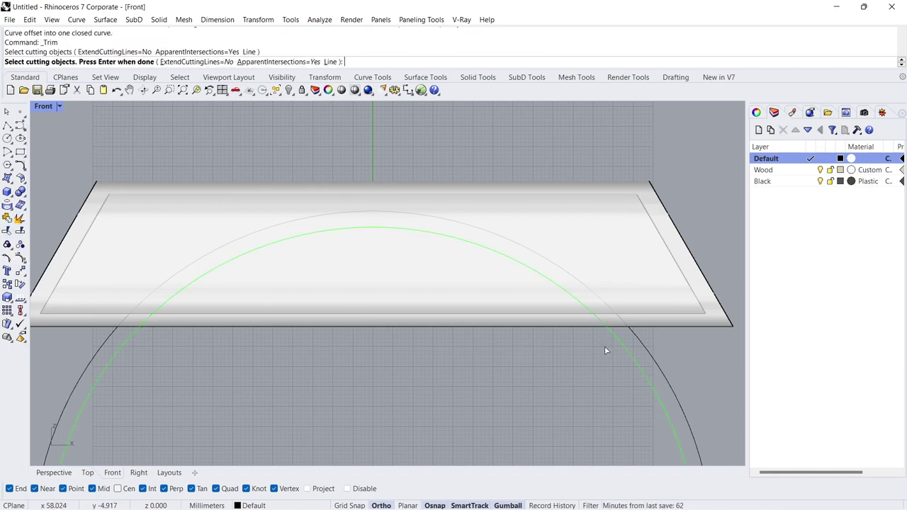
pyautogui.press('Return')
pyautogui.moveTo(536, 323); pyautogui.dragTo(535, 324)
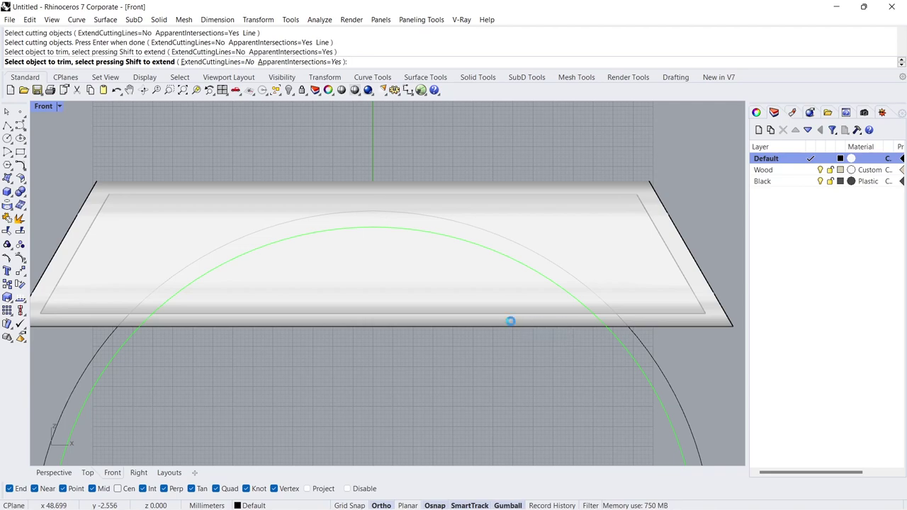
pyautogui.press('Return')
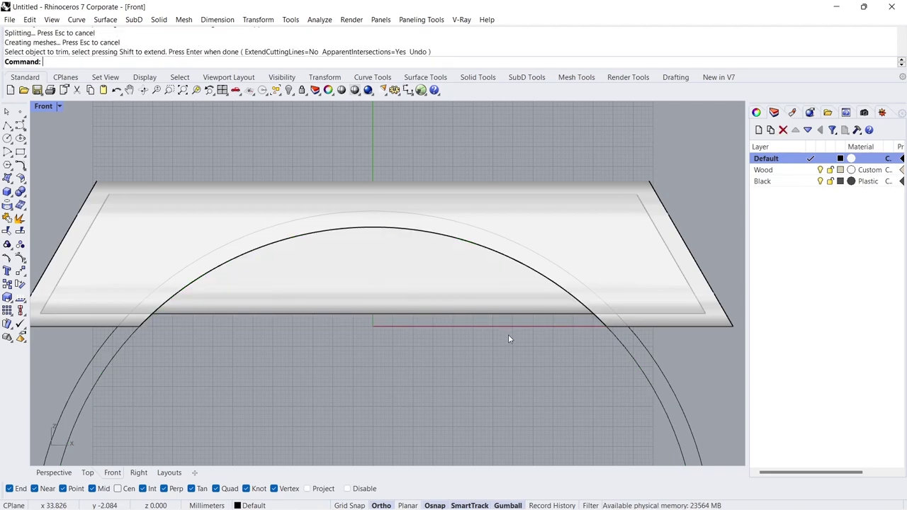
# Trim the outer surface with the outer arc, then delete both guide arcs
pyautogui.press('Return')
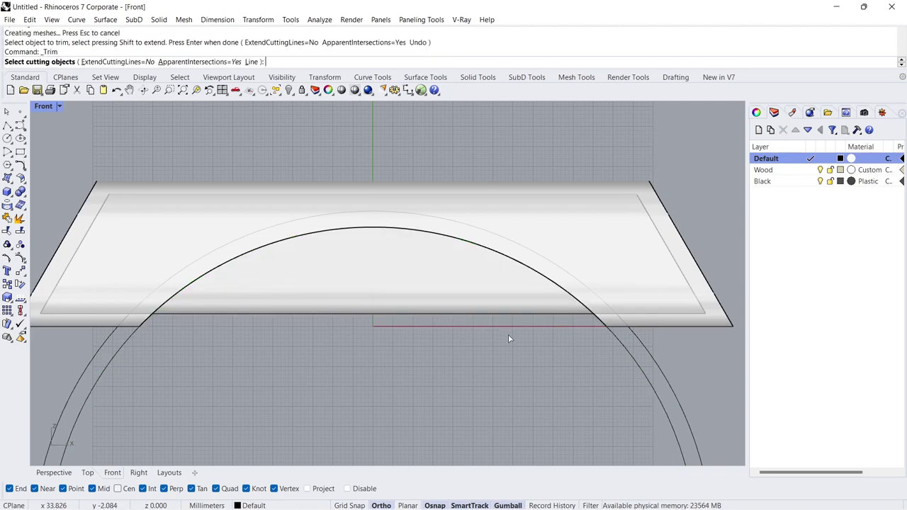
pyautogui.click(644, 341)
pyautogui.press('Return')
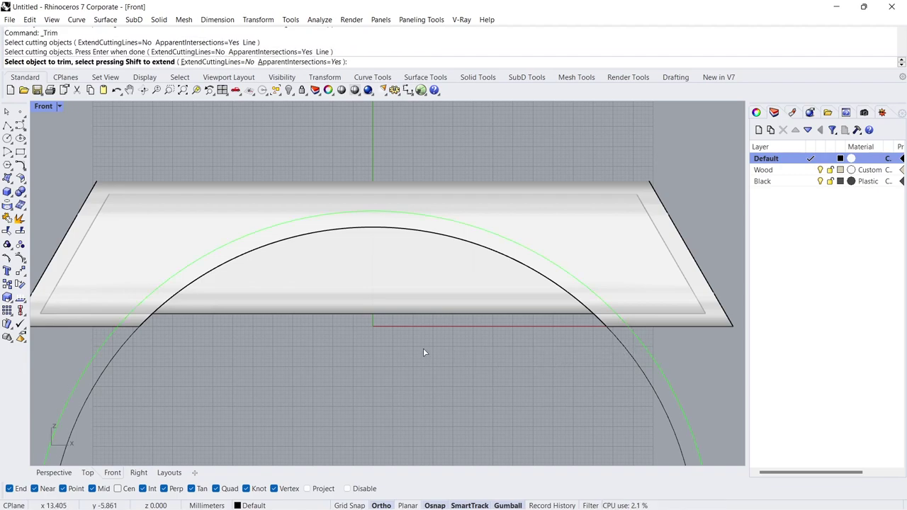
pyautogui.moveTo(423, 352); pyautogui.dragTo(348, 297)
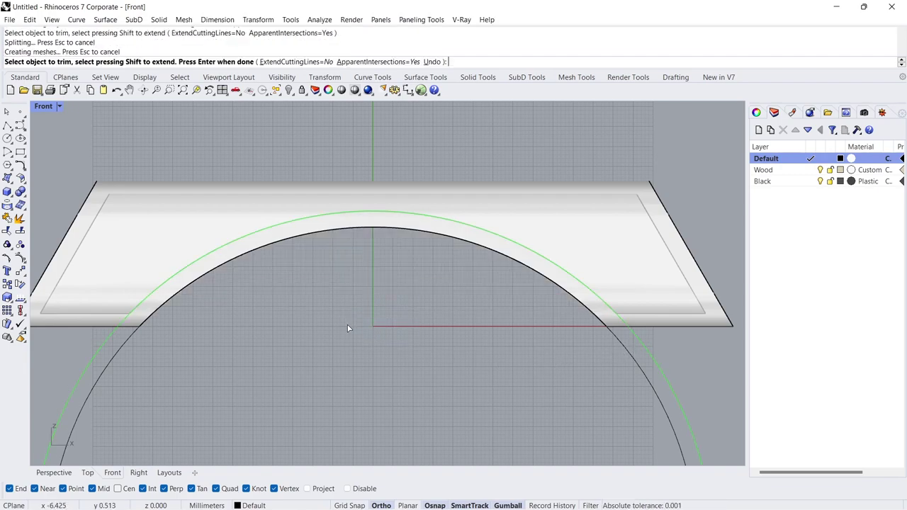
pyautogui.press('Return')
pyautogui.moveTo(676, 352); pyautogui.dragTo(518, 374)
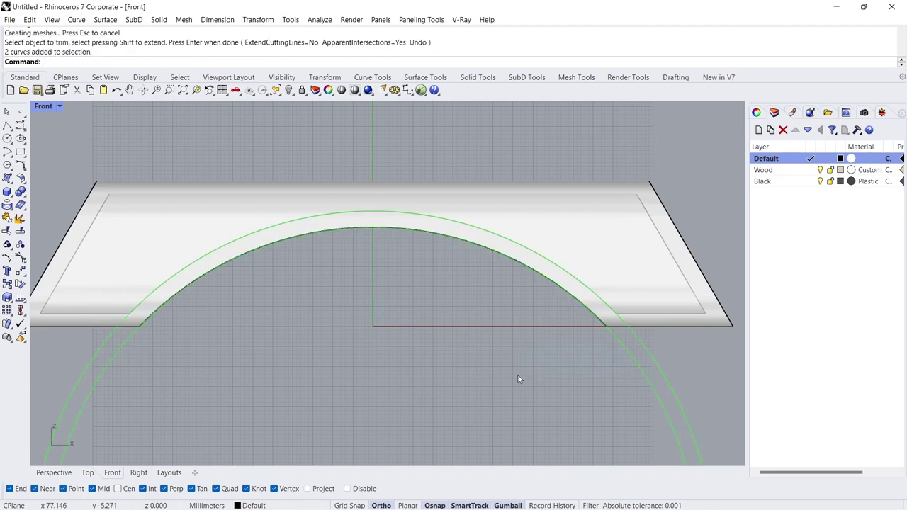
pyautogui.press('Delete')
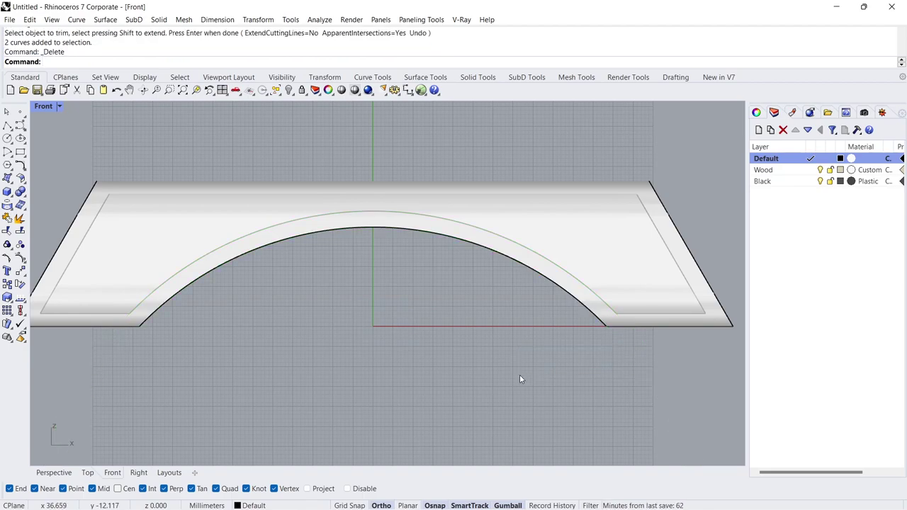
# In Perspective, blend the near end's inner and outer edges, reducing the second edge's bulge
pyautogui.click(55, 472)
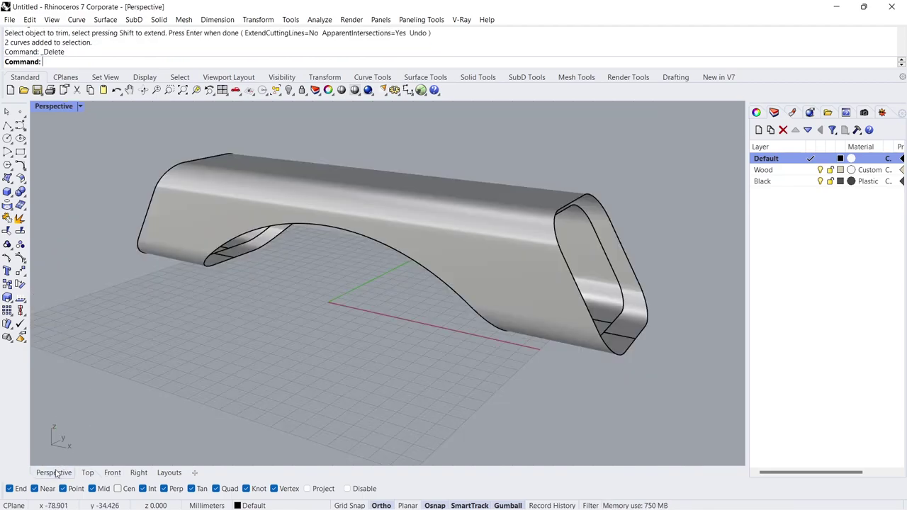
pyautogui.moveTo(494, 255)
pyautogui.mouseDown(button='right')
pyautogui.moveTo(428, 247)
pyautogui.moveTo(494, 268)
pyautogui.mouseUp(button='right')
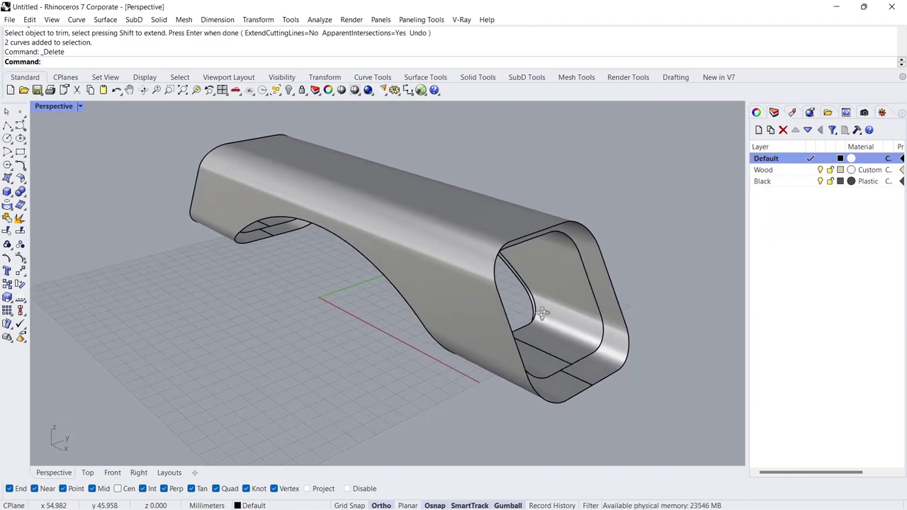
pyautogui.moveTo(541, 314); pyautogui.dragTo(573, 398, button='right')
pyautogui.scroll(2, 573, 398)
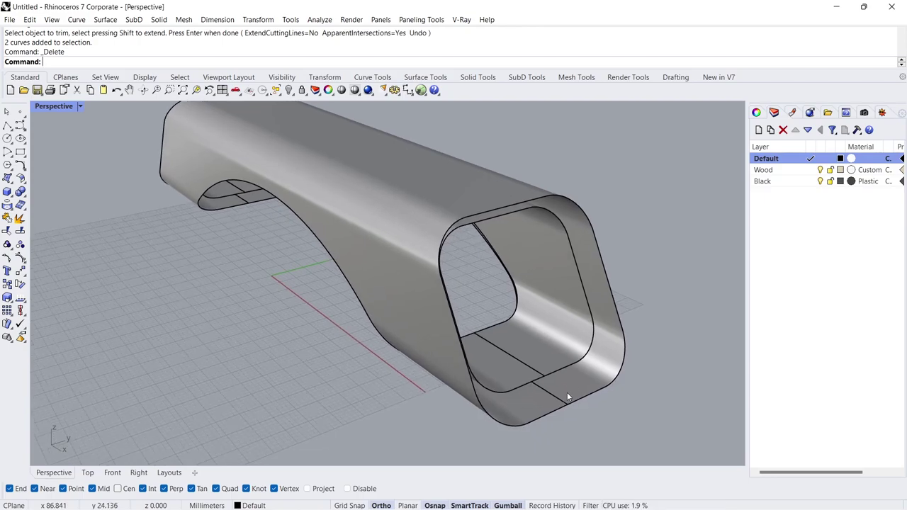
pyautogui.click(21, 180)
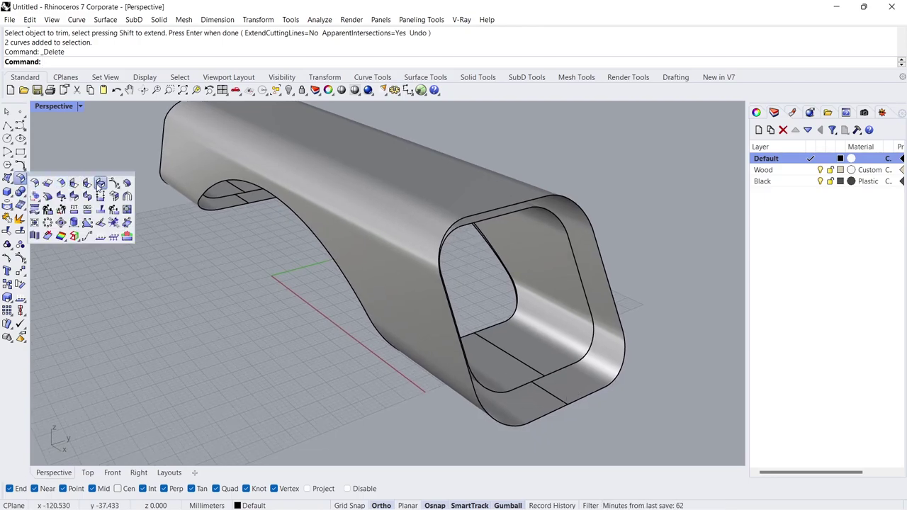
pyautogui.click(100, 183)
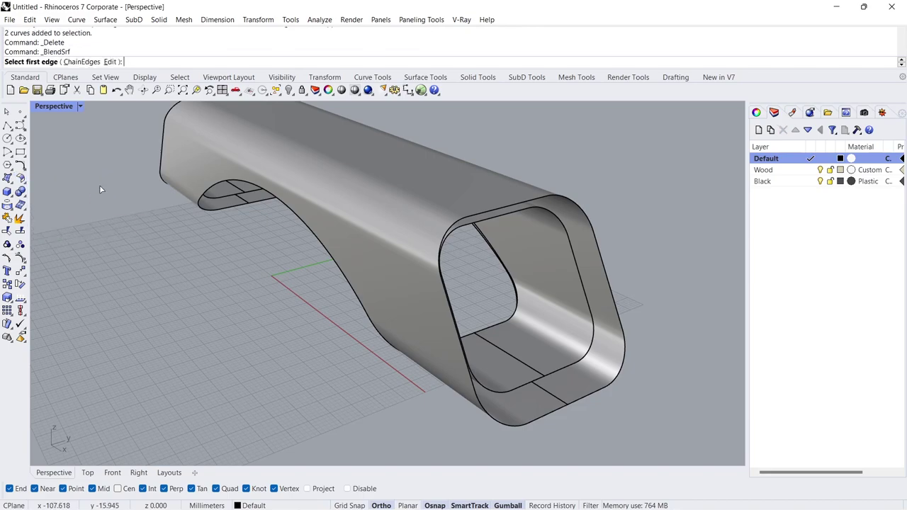
pyautogui.click(555, 373)
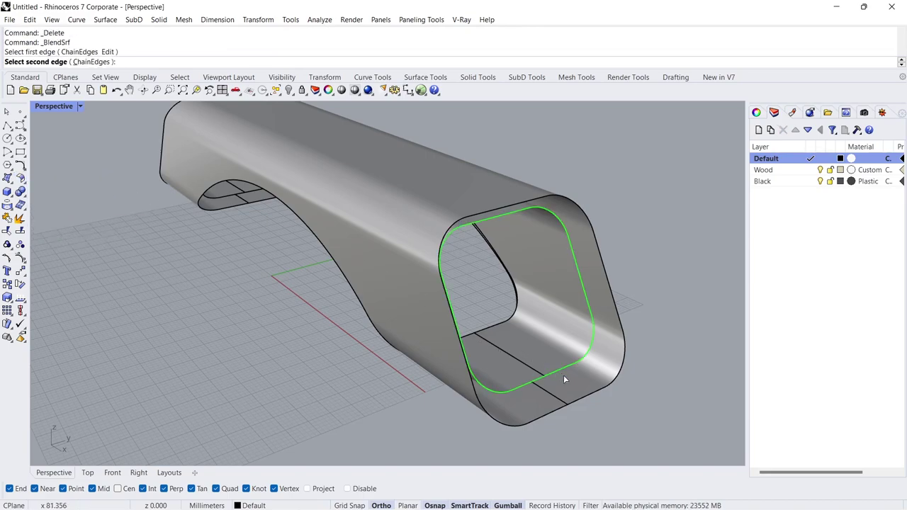
pyautogui.click(579, 401)
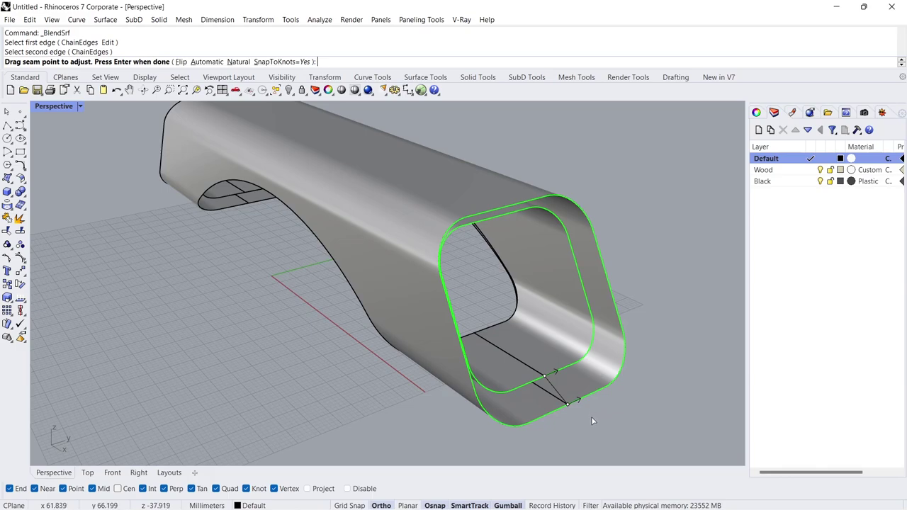
pyautogui.press('Return')
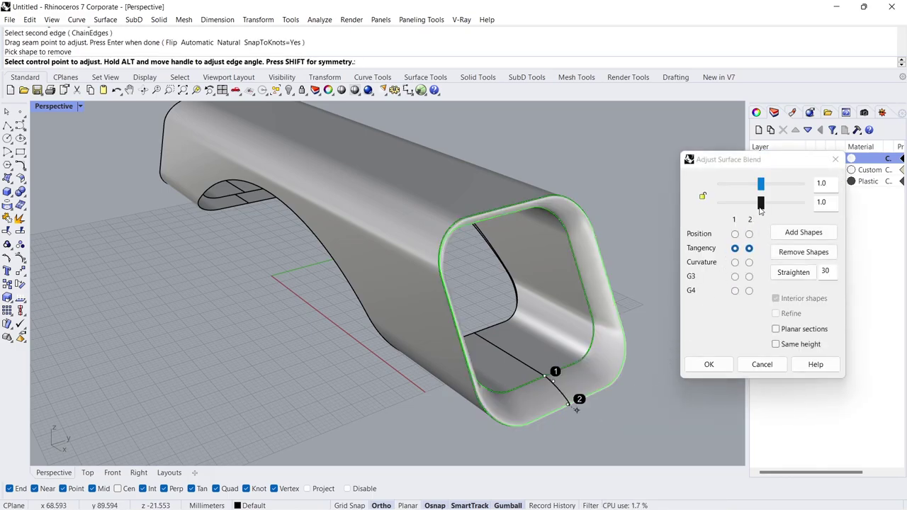
pyautogui.moveTo(760, 206); pyautogui.dragTo(754, 183)
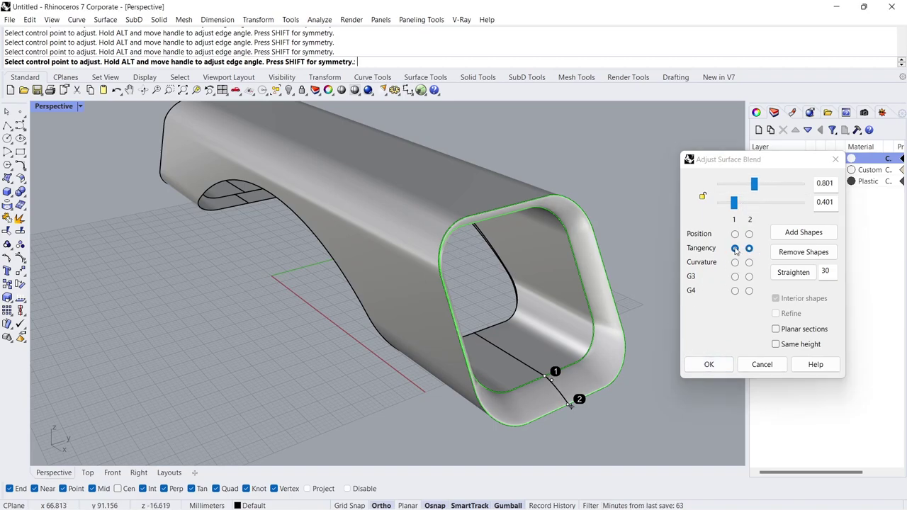
pyautogui.click(709, 364)
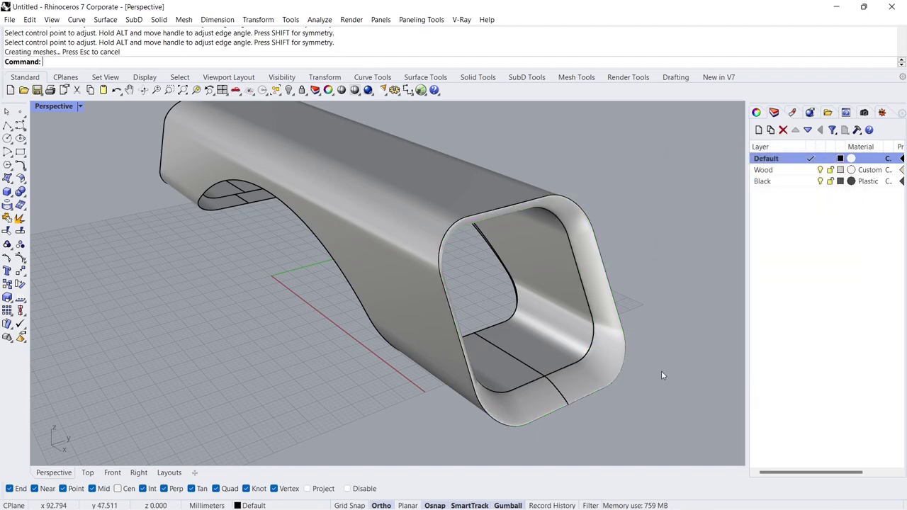
# Mirror the blend surface across the Y axis, then view the bench's opposite end
pyautogui.click(602, 378)
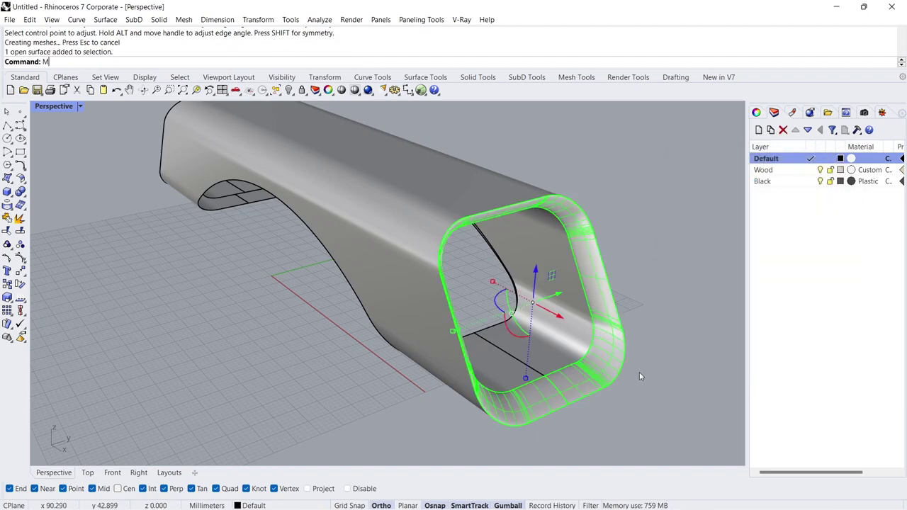
pyautogui.write('irror')
pyautogui.press('Return')
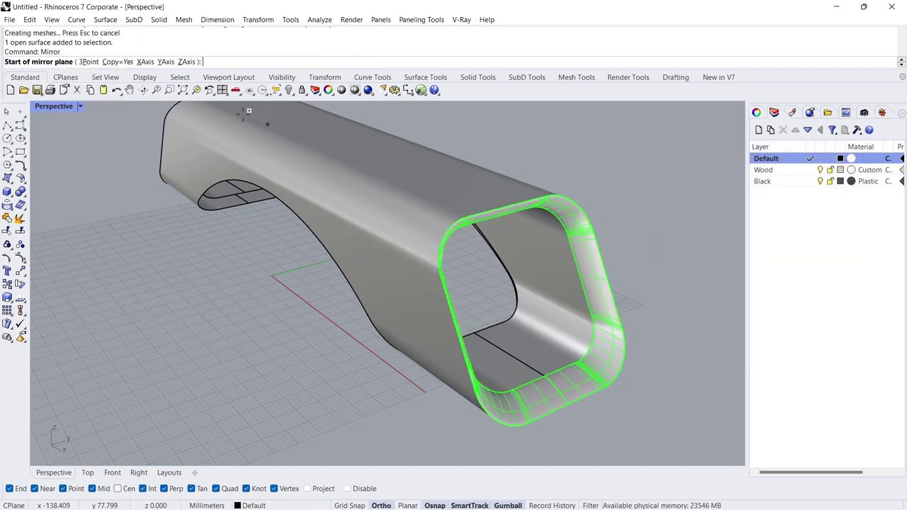
pyautogui.click(165, 62)
pyautogui.click(211, 322)
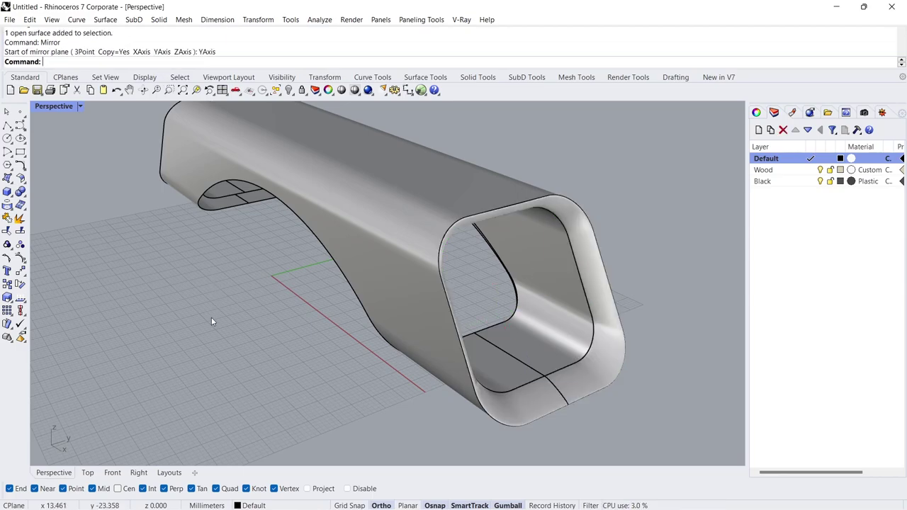
pyautogui.moveTo(212, 322); pyautogui.dragTo(130, 178, button='right')
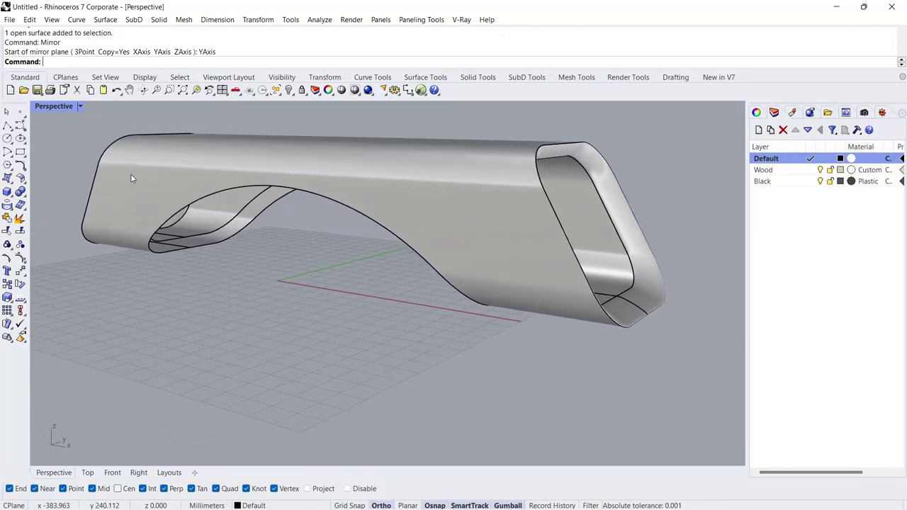
pyautogui.scroll(5, 178, 248)
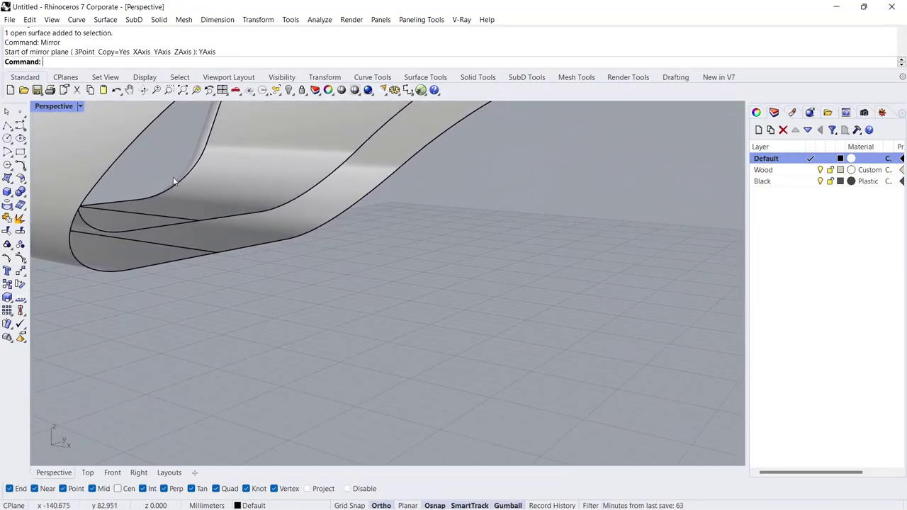
# Start Blend Surface between the outer and inner edge chains at the bench end
pyautogui.click(21, 180)
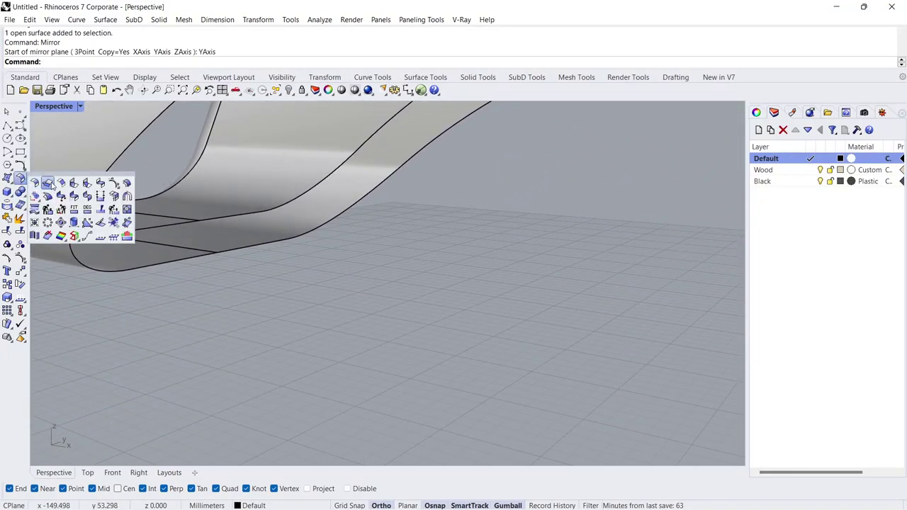
pyautogui.click(100, 183)
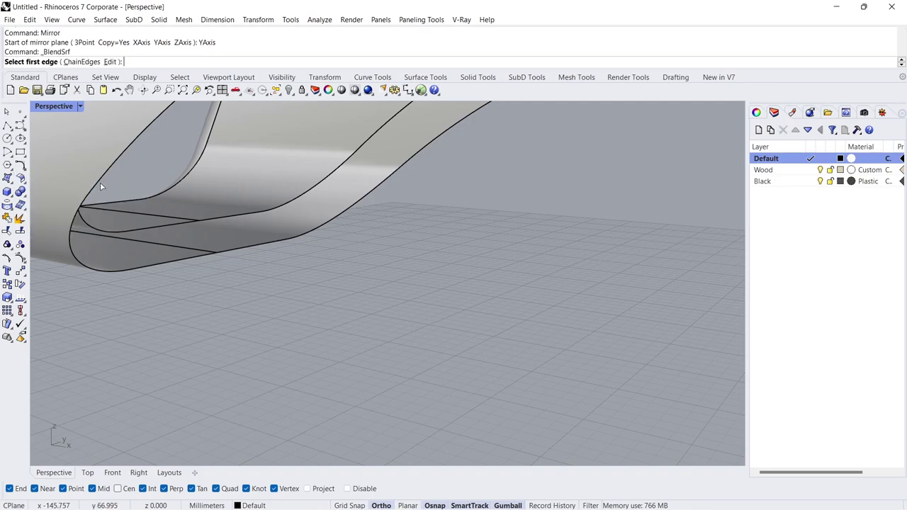
pyautogui.click(82, 61)
pyautogui.click(221, 216)
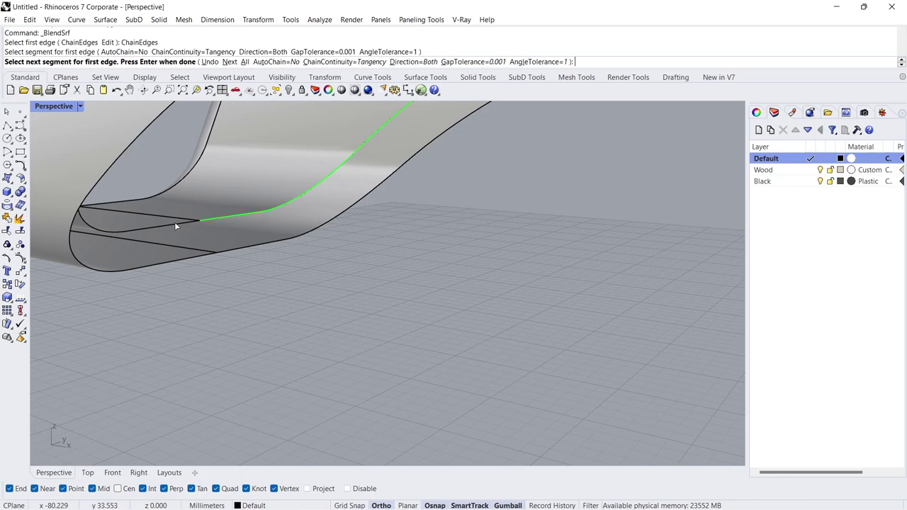
pyautogui.click(176, 226)
pyautogui.press('Return')
pyautogui.click(219, 251)
pyautogui.press('Return')
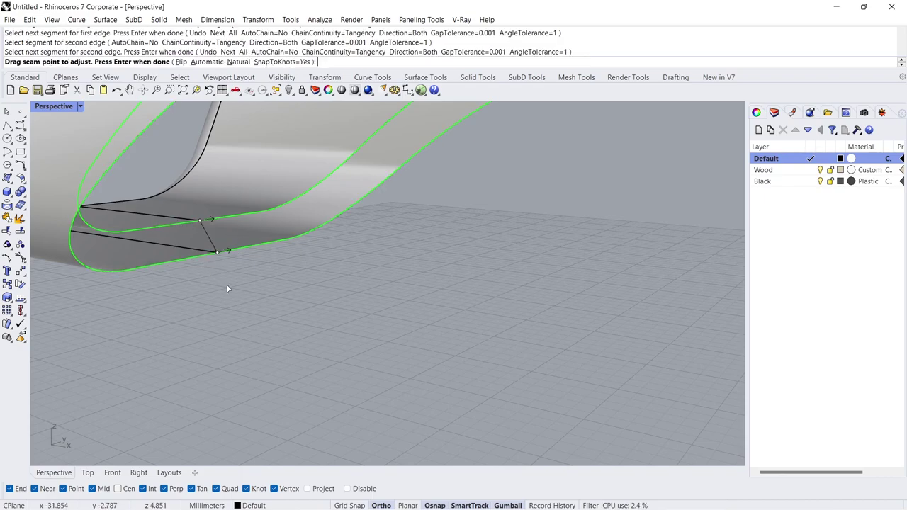
pyautogui.press('Return')
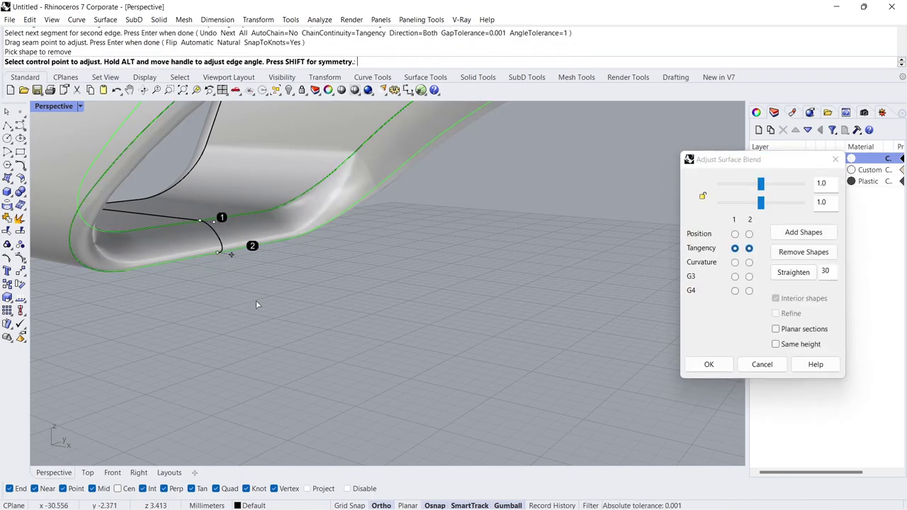
# Set the second edge's bulge to 0.717 and accept the blend surface
pyautogui.moveTo(760, 204)
pyautogui.mouseDown()
pyautogui.moveTo(720, 204)
pyautogui.moveTo(752, 216)
pyautogui.moveTo(761, 204)
pyautogui.moveTo(724, 183)
pyautogui.moveTo(750, 204)
pyautogui.mouseUp()
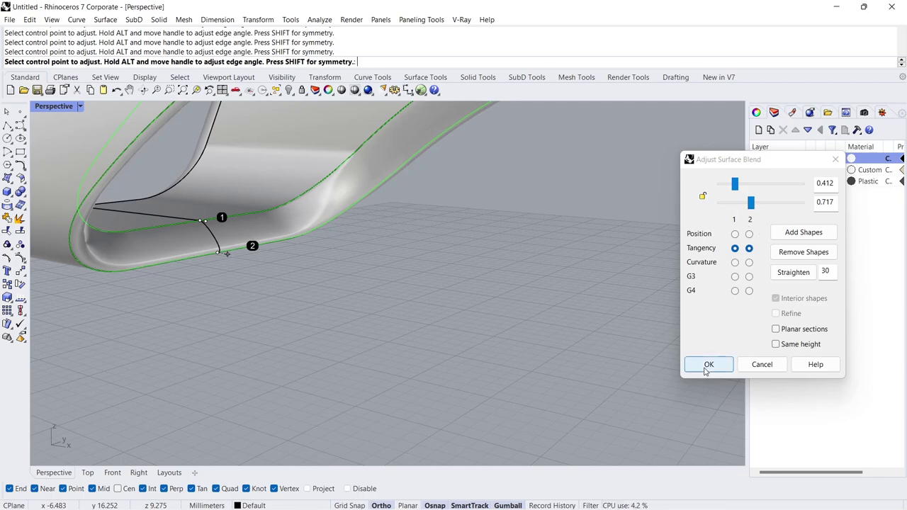
pyautogui.click(709, 364)
pyautogui.scroll(-10, 294, 276)
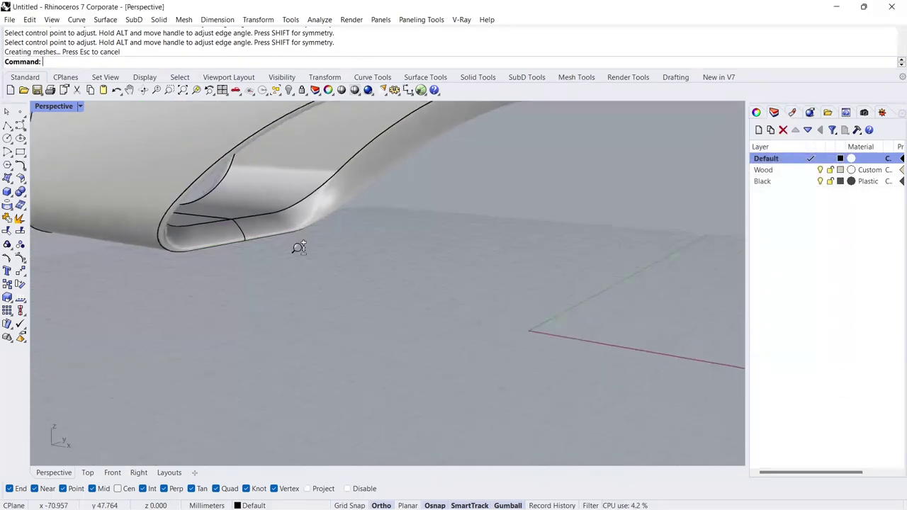
pyautogui.moveTo(400, 176); pyautogui.dragTo(364, 195, button='right')
# Move the outer blended surface onto the Wood layer and hide that layer
pyautogui.click(366, 185)
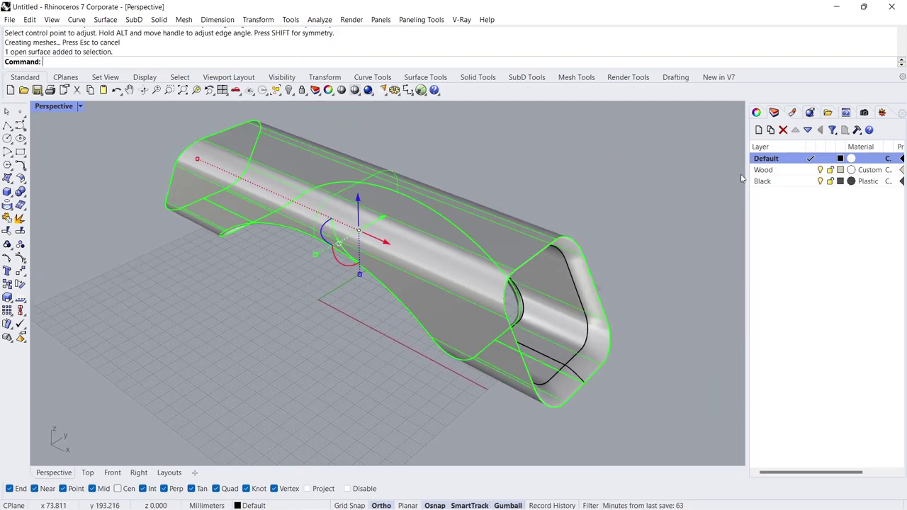
pyautogui.click(793, 172)
pyautogui.rightClick(795, 174)
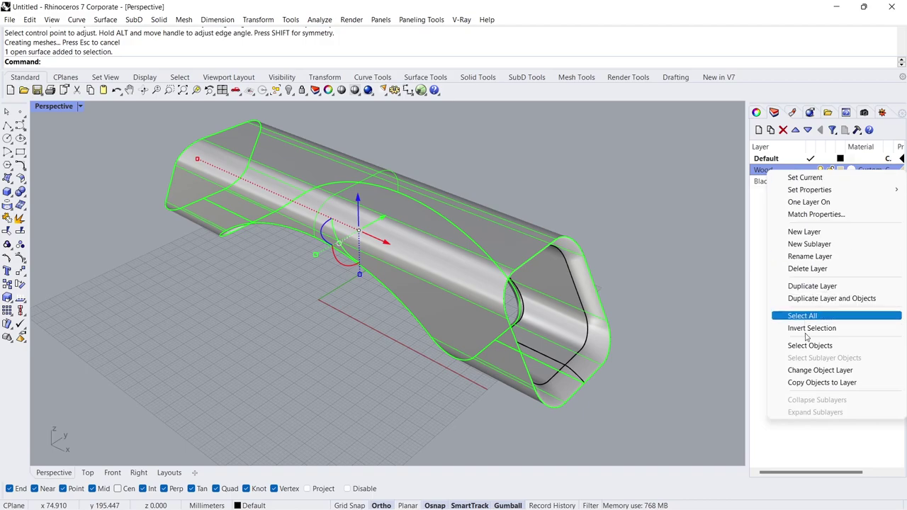
pyautogui.click(858, 372)
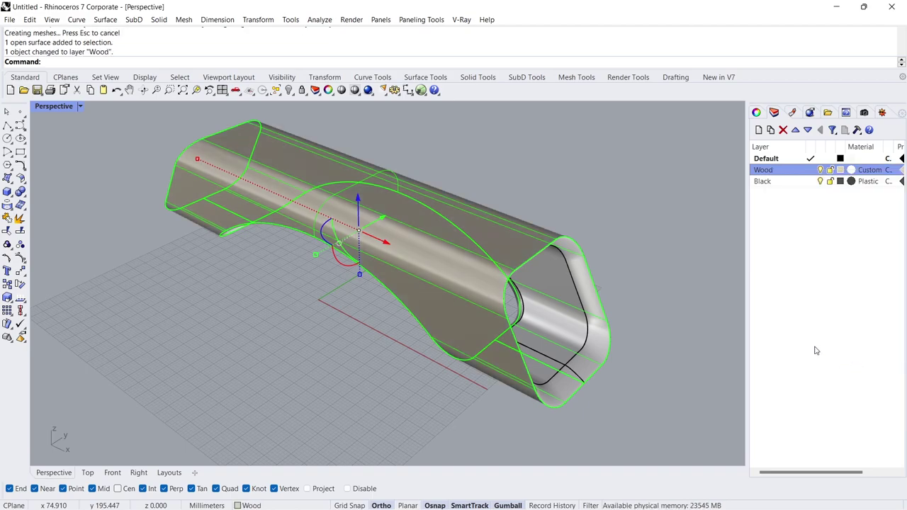
pyautogui.click(654, 252)
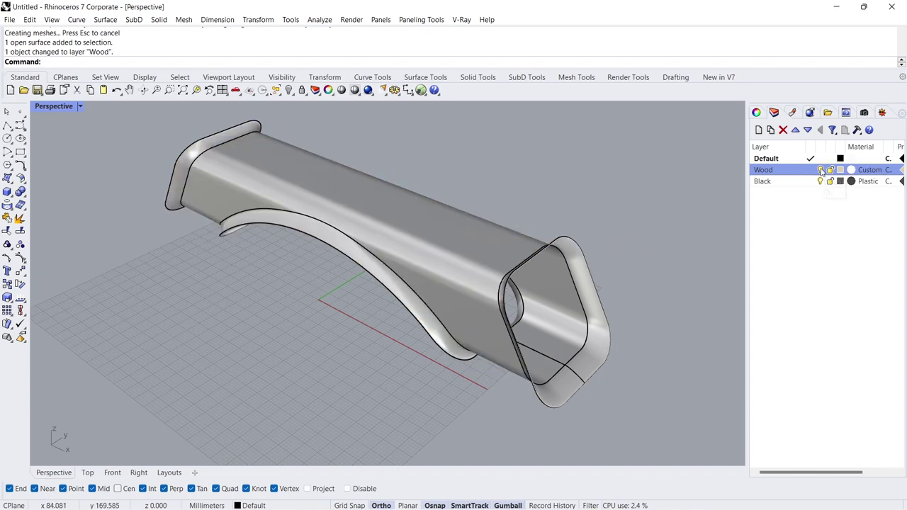
# Put the remaining inner objects on Black, join the four surfaces, and show Wood again
pyautogui.moveTo(633, 134); pyautogui.dragTo(124, 365)
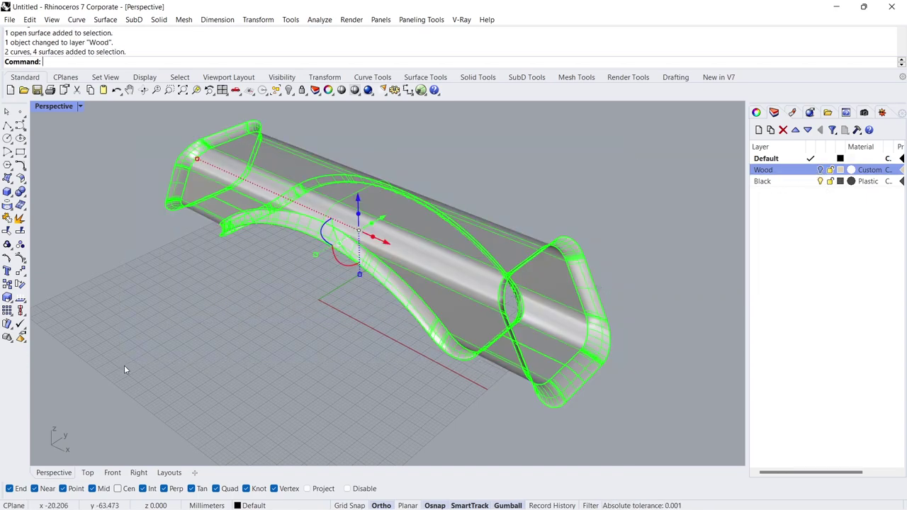
pyautogui.rightClick(774, 182)
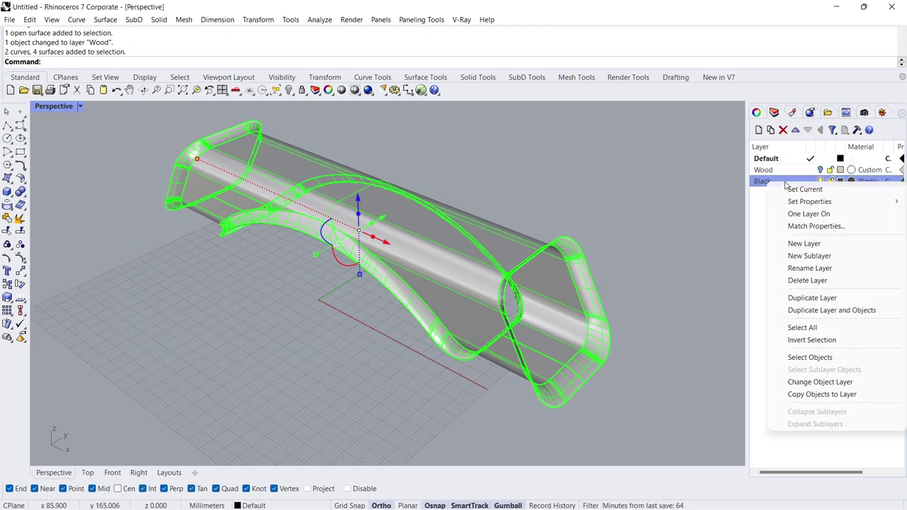
pyautogui.click(836, 389)
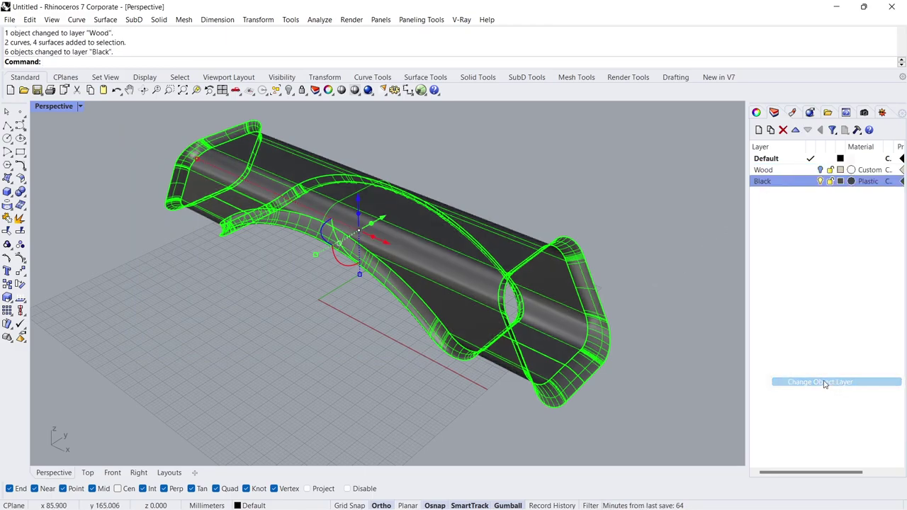
pyautogui.click(6, 219)
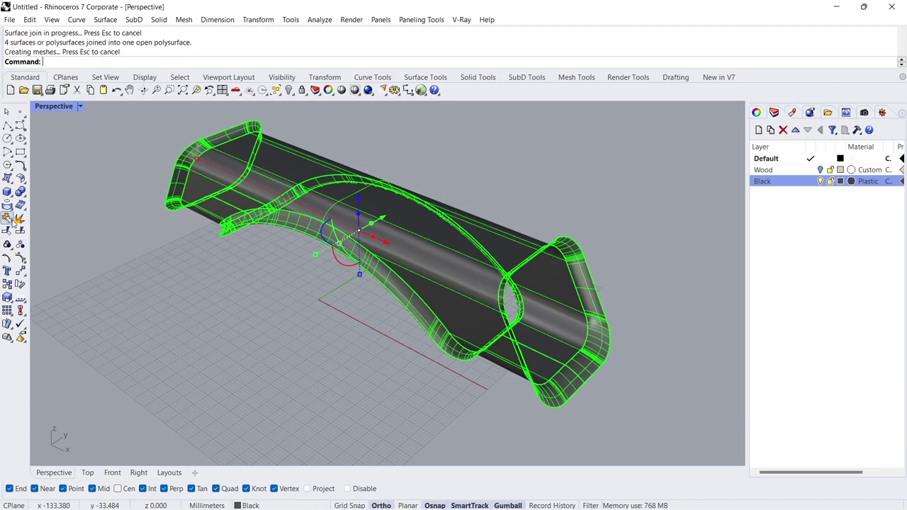
pyautogui.click(216, 328)
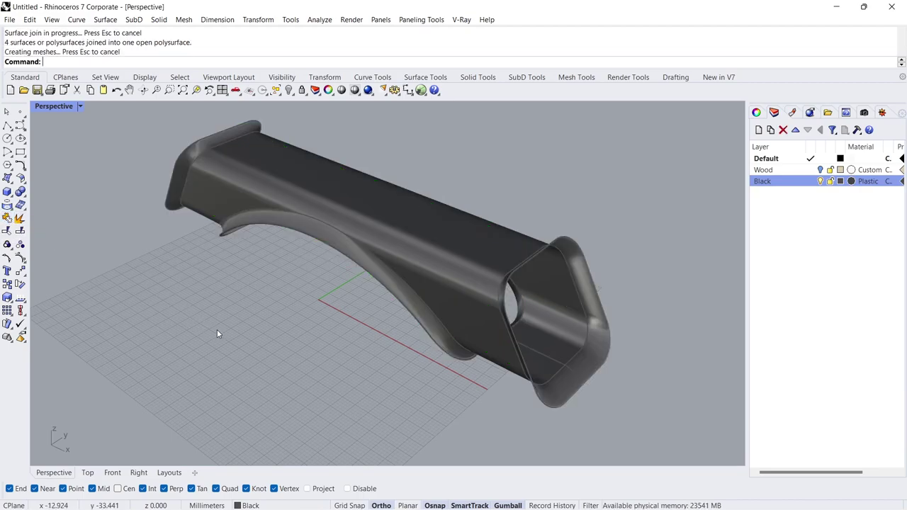
pyautogui.click(820, 171)
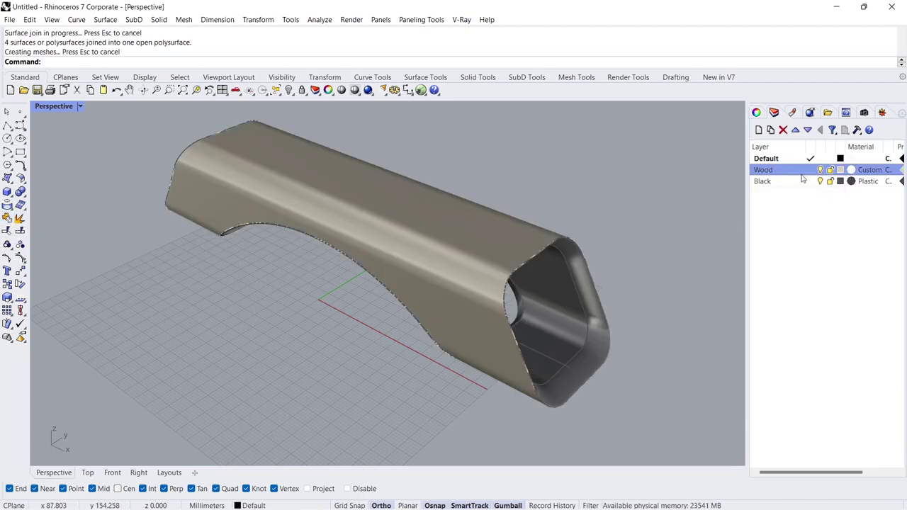
# Switch the Perspective viewport to Arctic display mode and orbit around the bench
pyautogui.click(81, 109)
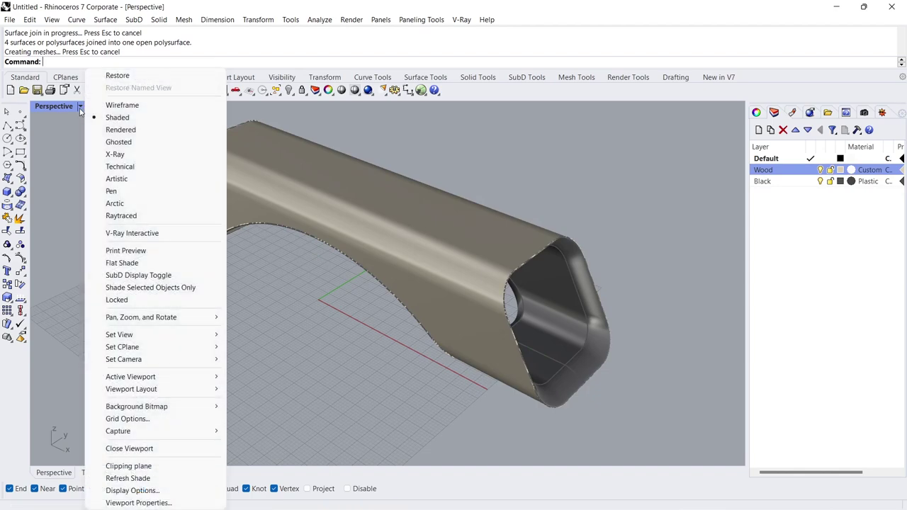
pyautogui.click(163, 204)
pyautogui.moveTo(430, 261); pyautogui.dragTo(439, 203, button='right')
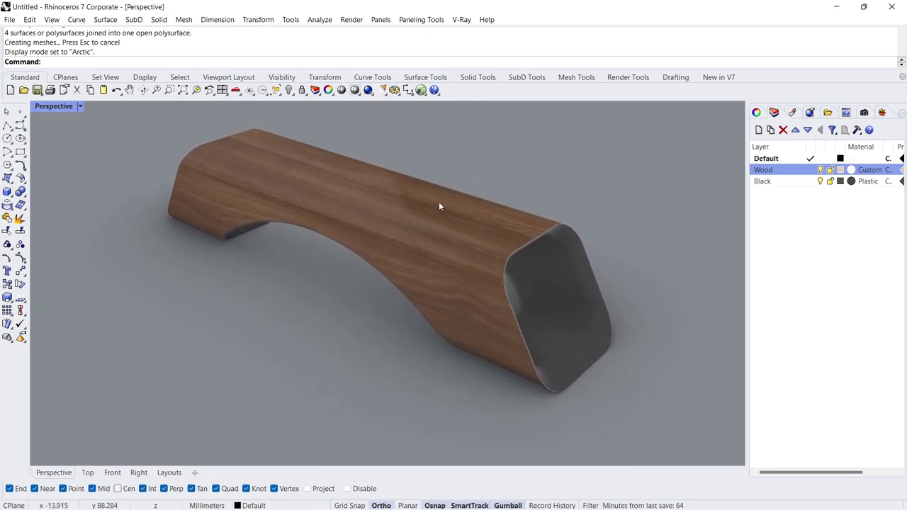
pyautogui.click(292, 20)
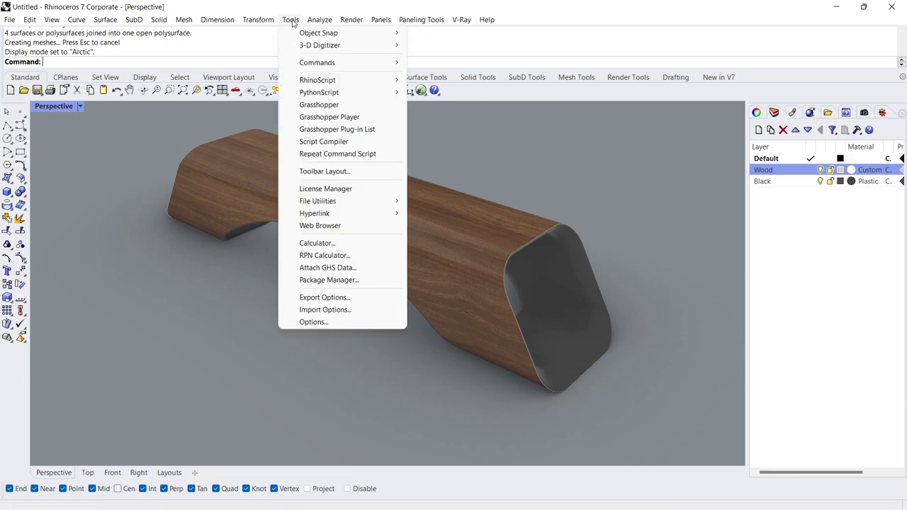
# In Options, go to View > Display Modes > Arctic and open the Color & material usage list
pyautogui.click(360, 324)
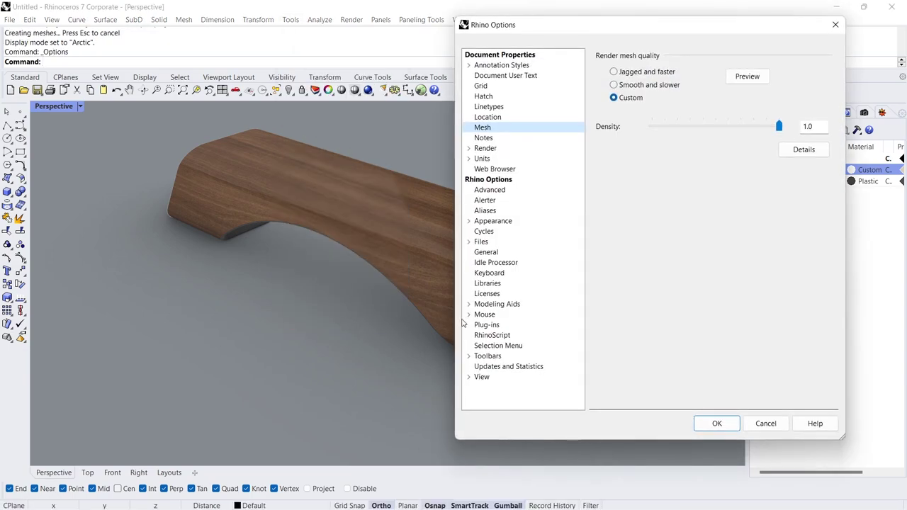
pyautogui.click(469, 378)
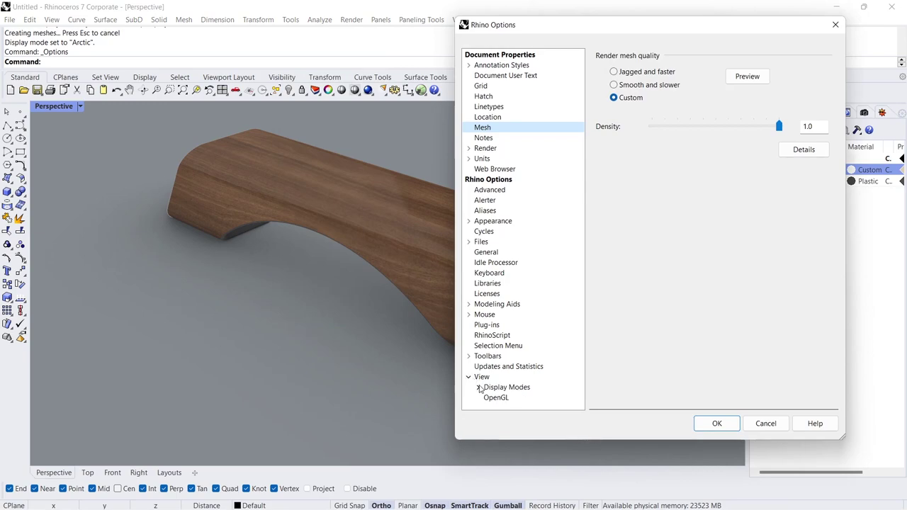
pyautogui.click(479, 388)
pyautogui.scroll(-1, 582, 312)
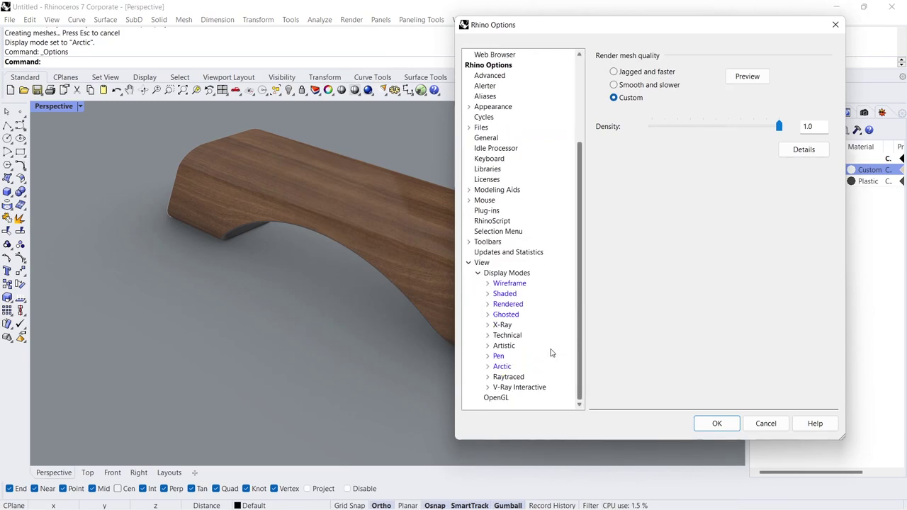
pyautogui.click(503, 367)
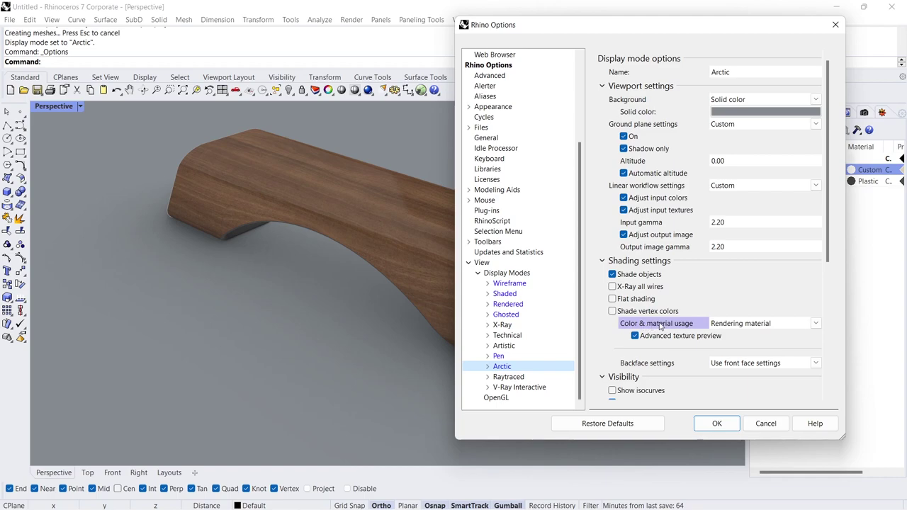
pyautogui.click(737, 329)
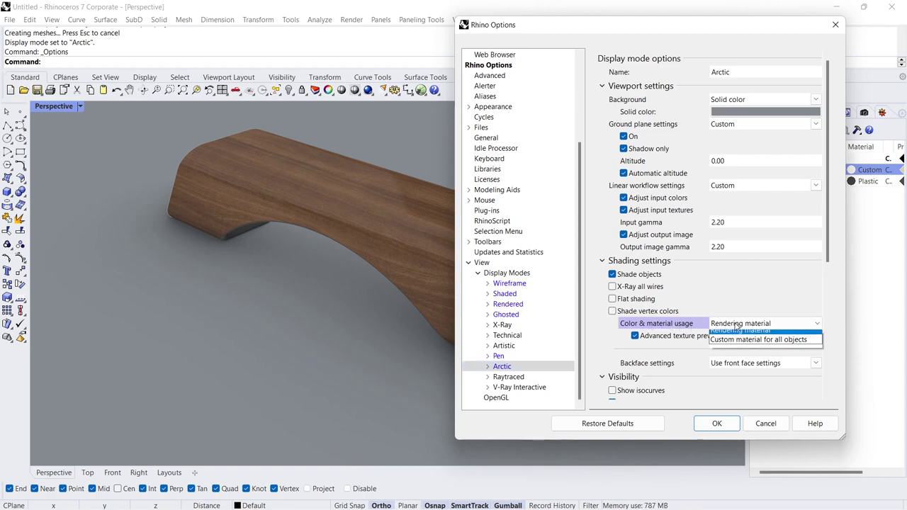